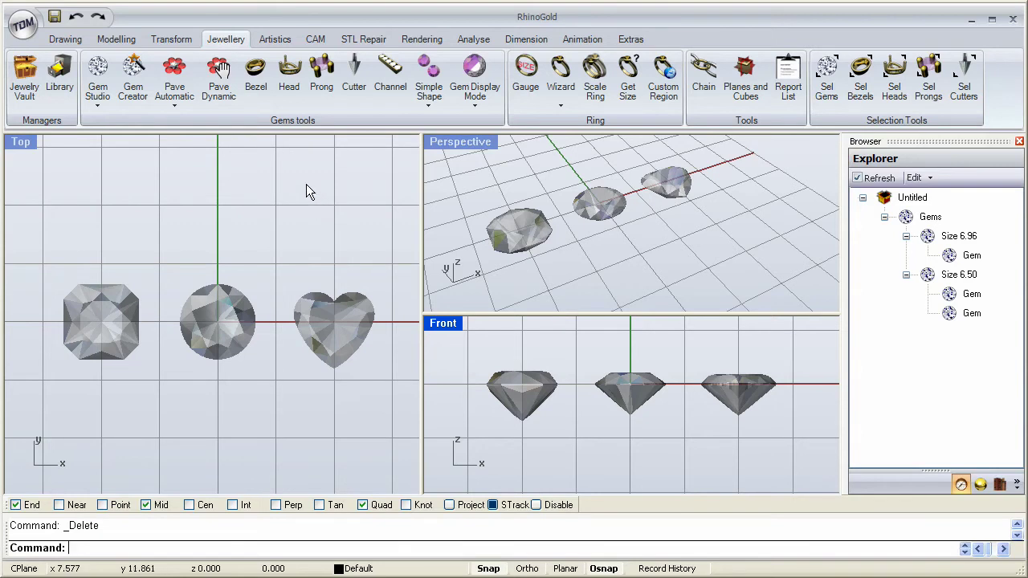
Step: Maximize the Perspective viewport and pan to frame the cushion, round and heart gems
double_click(453, 144)
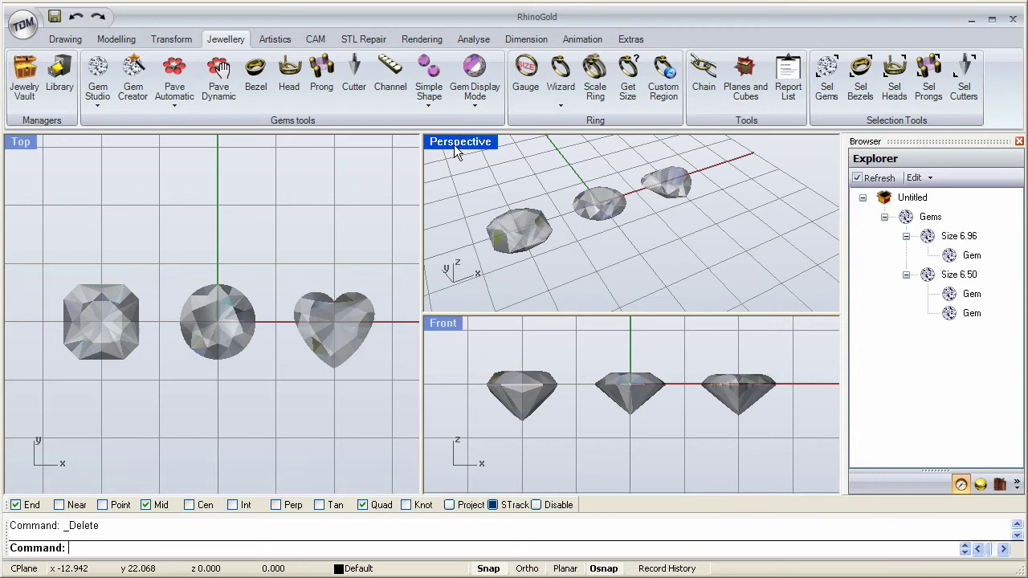
shift+right_drag(329, 332, 347, 200)
Step: Start Head Studio on the round middle gem, then apply the head to all three gems
click(290, 90)
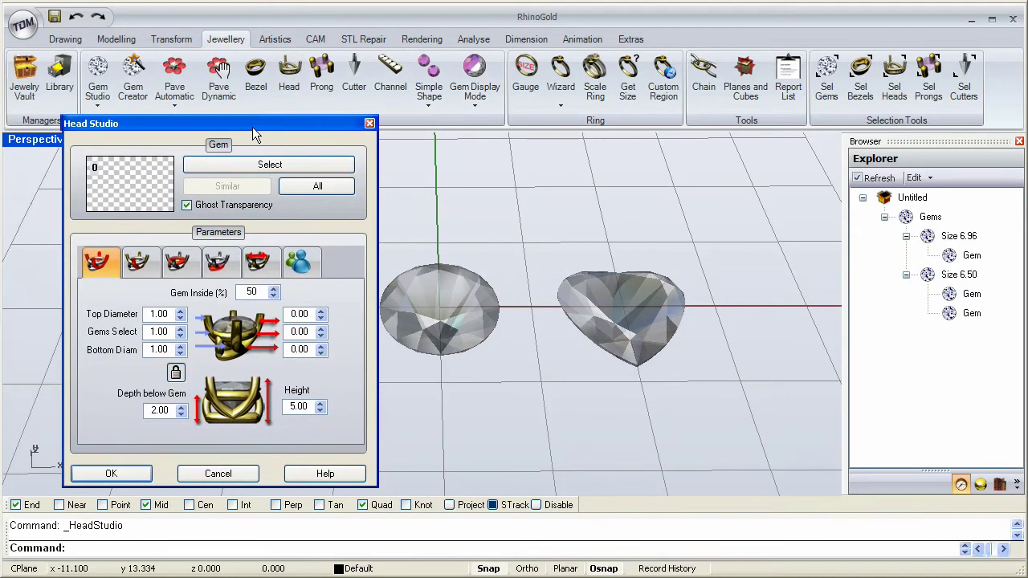
shift+right_drag(493, 230, 615, 259)
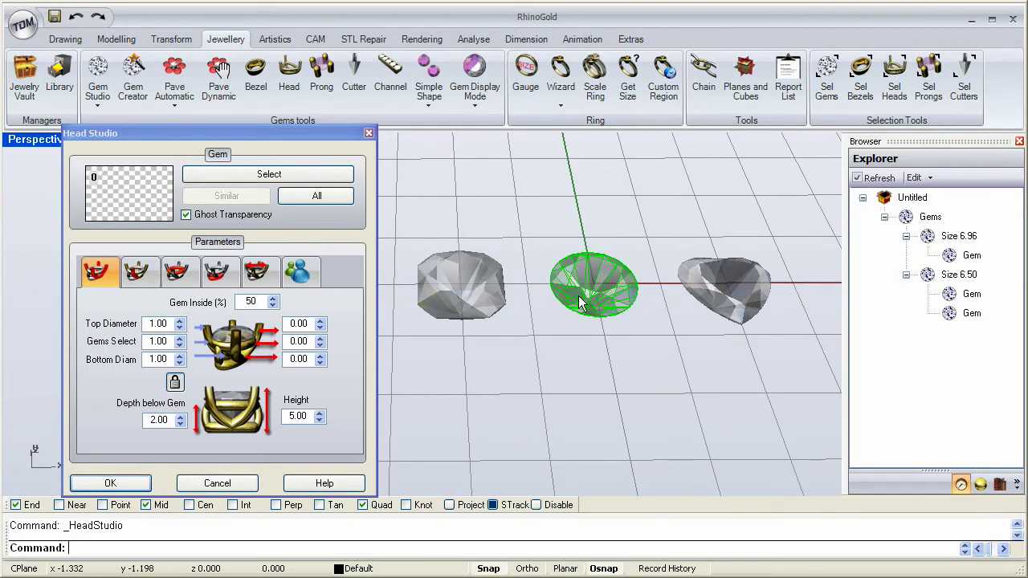
click(269, 174)
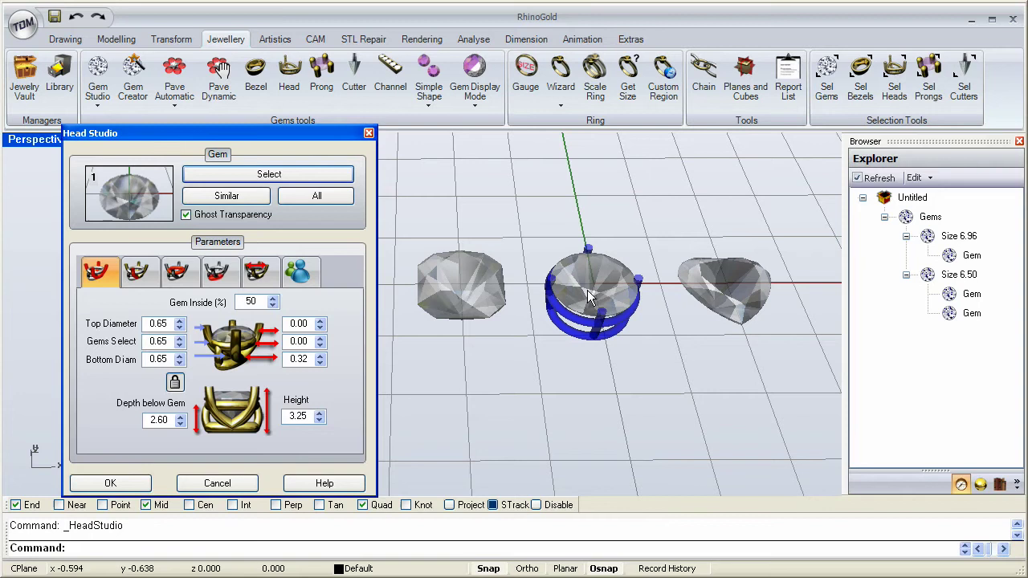
click(313, 199)
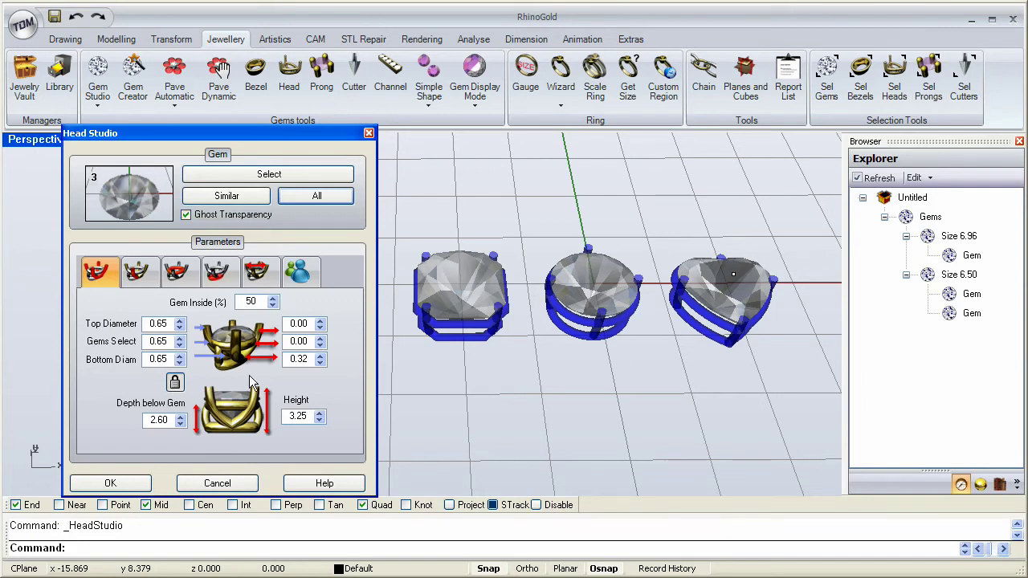
Step: Discard the head previews and delete the square and heart gems
click(245, 483)
click(417, 259)
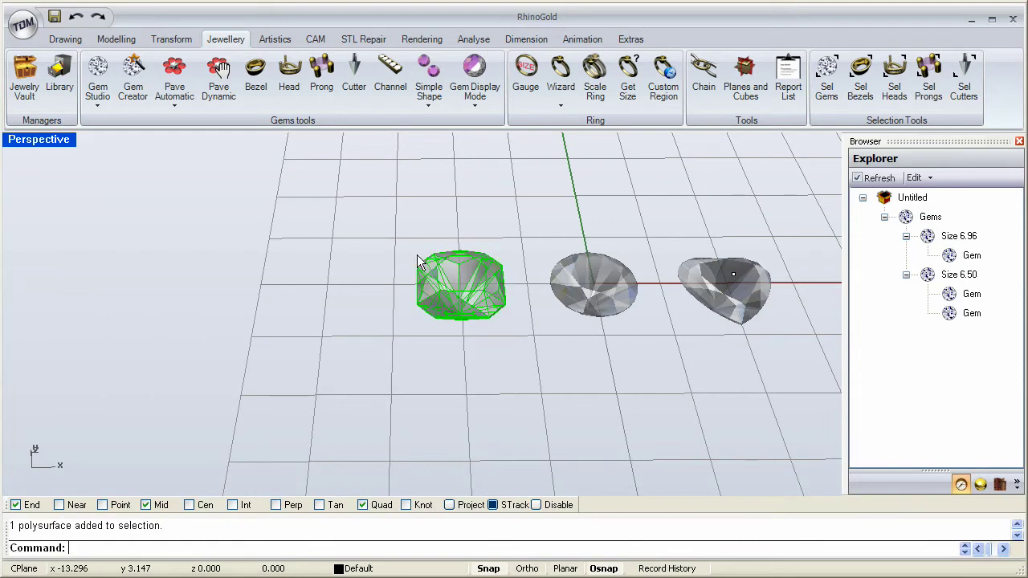
shift+drag(791, 367, 685, 251)
key(Delete)
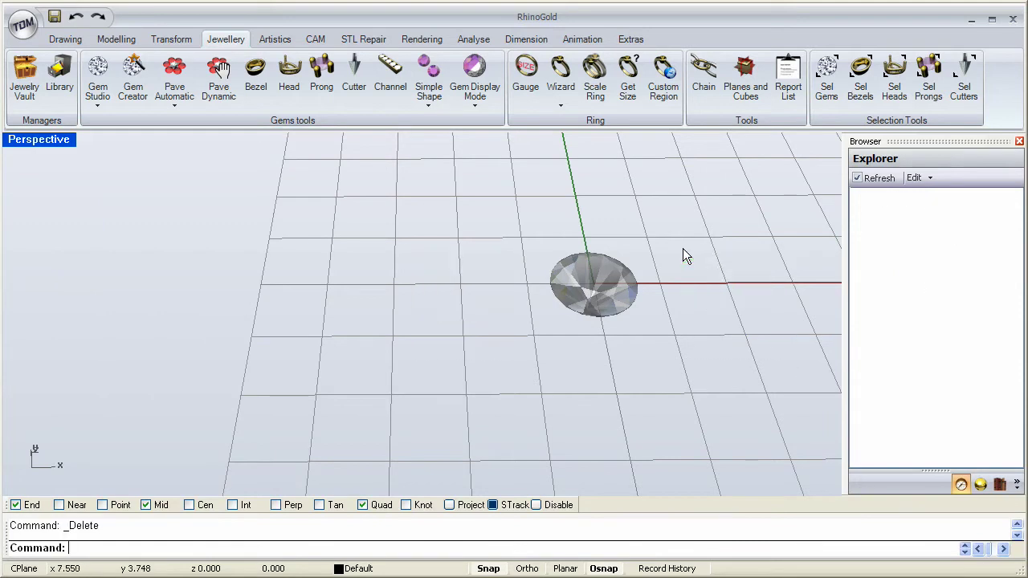
Step: Zoom to a low side view of the remaining gem and start a new Head Studio session
scroll(620, 279, up, 3)
click(584, 281)
middle_drag(460, 270, 424, 374)
scroll(424, 375, down, 3)
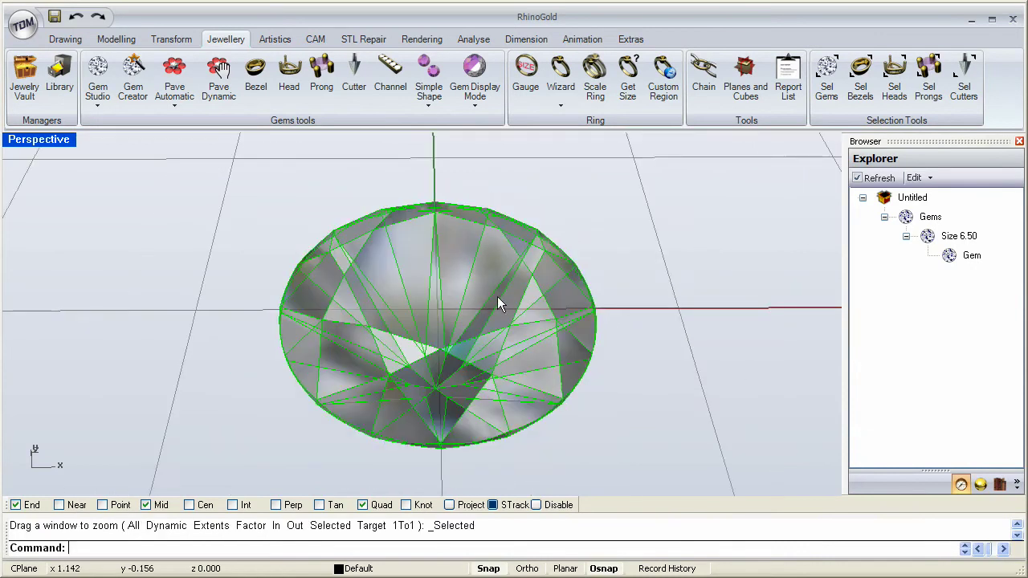
right_drag(497, 300, 515, 333)
scroll(515, 288, down, 2)
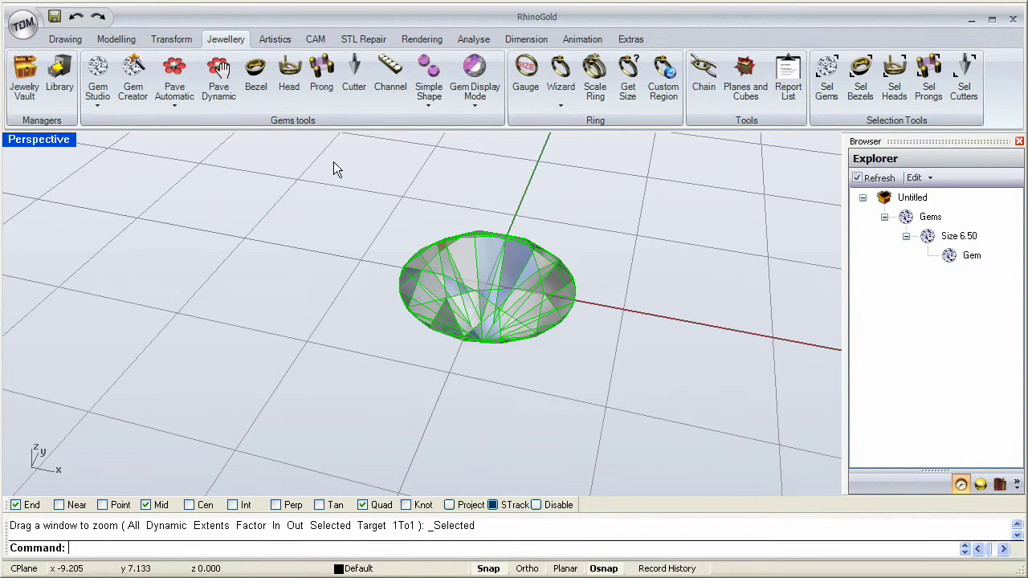
click(290, 68)
drag(147, 73, 208, 106)
Step: Pick the round gem for a four-prong double-rail head with 3.25 height and 0.65 prongs
click(233, 142)
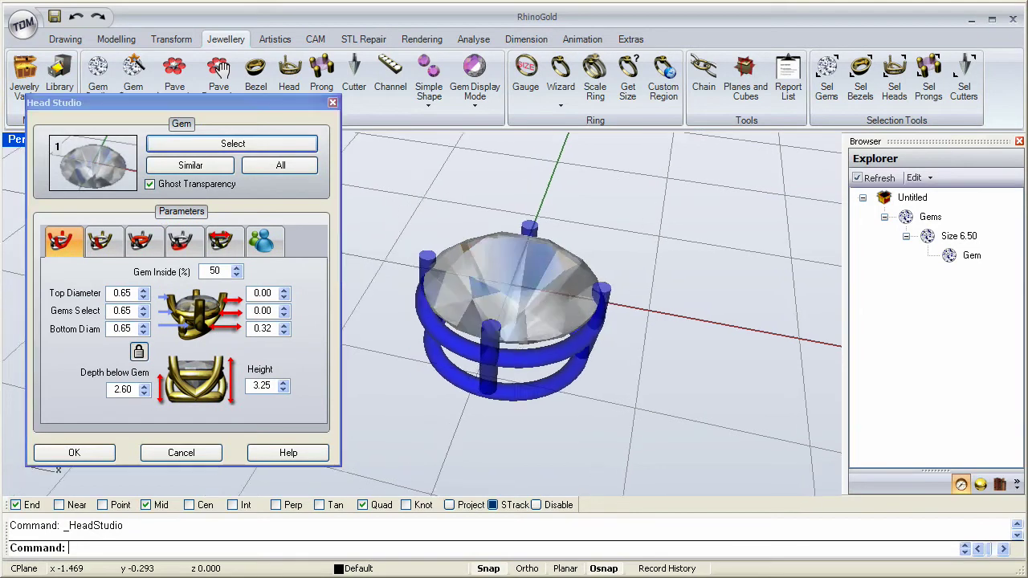
scroll(532, 275, up, 5)
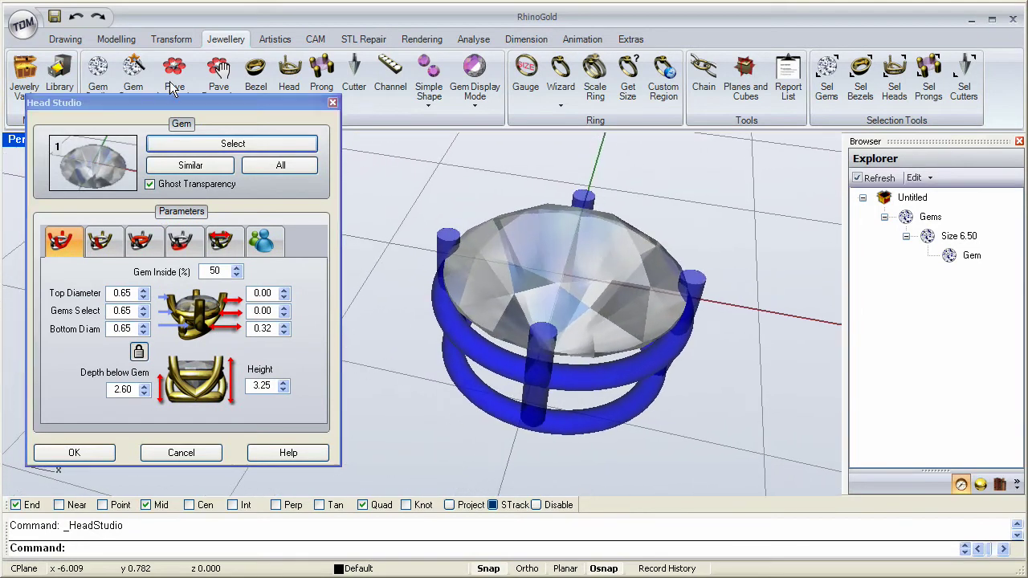
drag(175, 102, 207, 118)
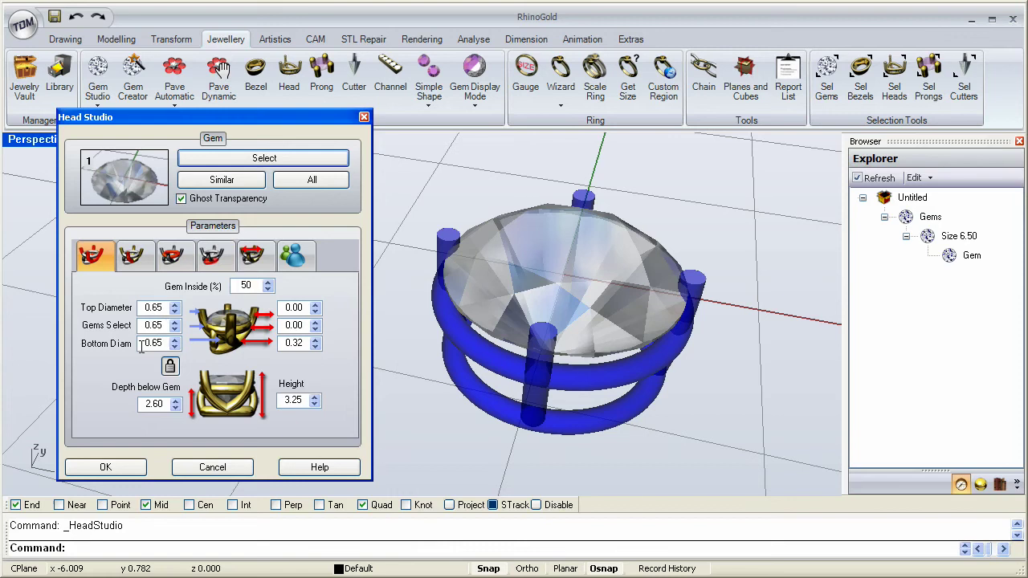
scroll(521, 345, down, 3)
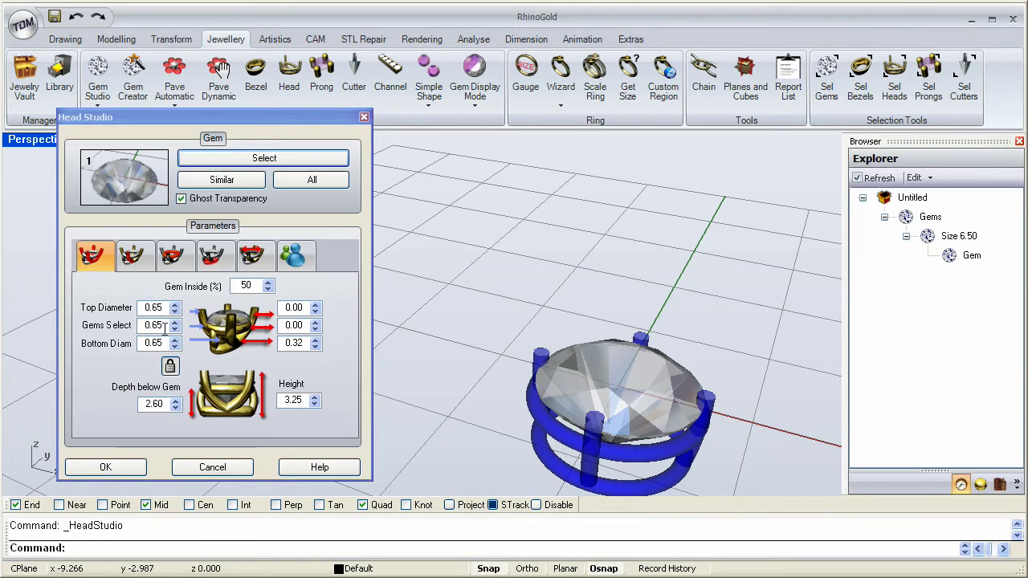
double_click(175, 309)
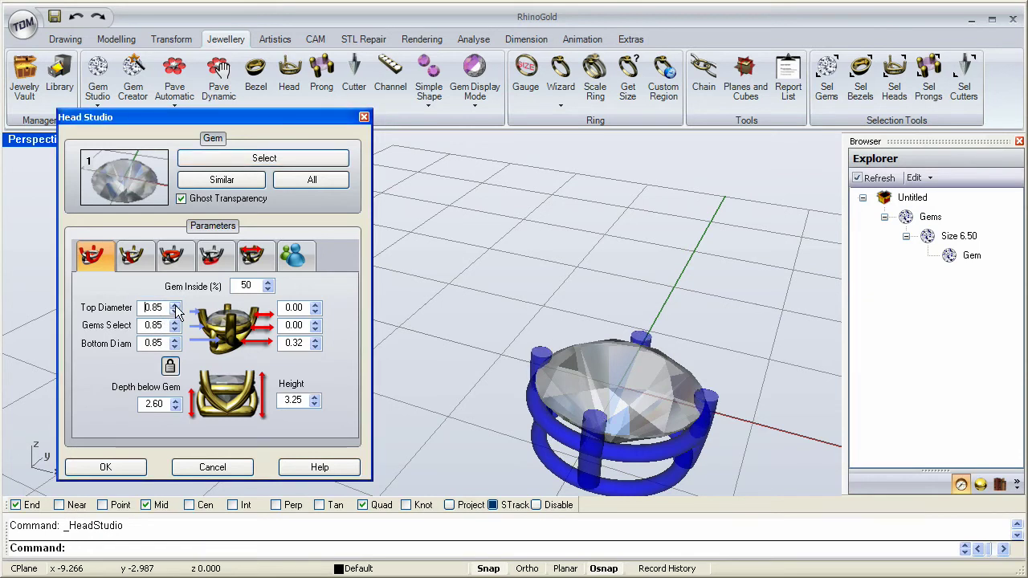
click(175, 305)
click(175, 312)
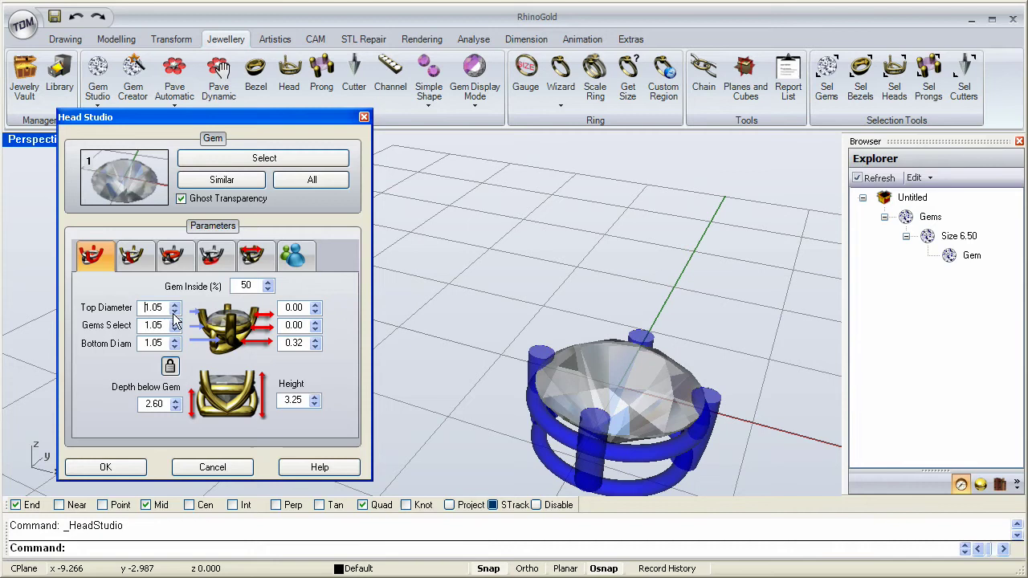
click(175, 312)
double_click(175, 312)
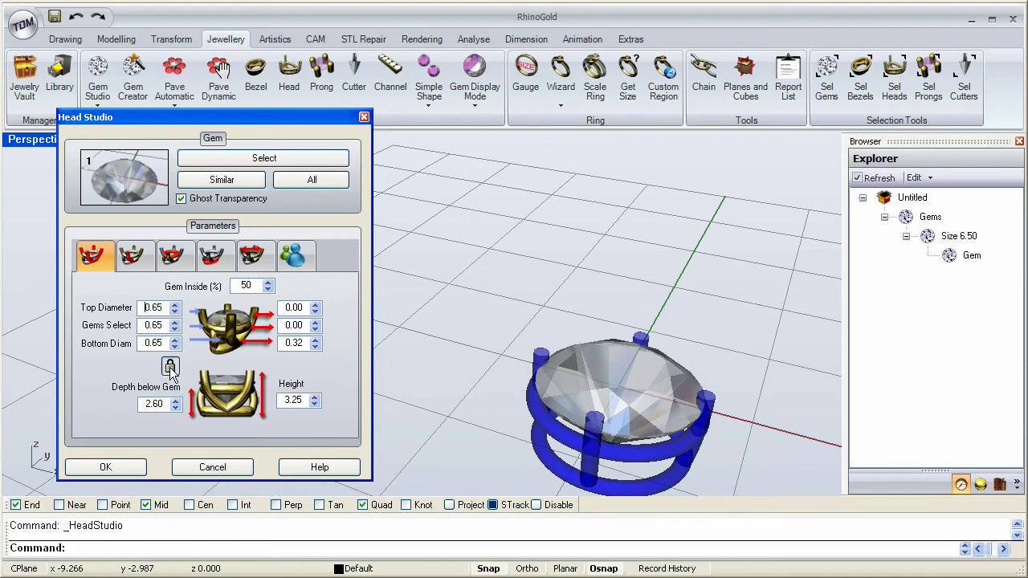
click(174, 305)
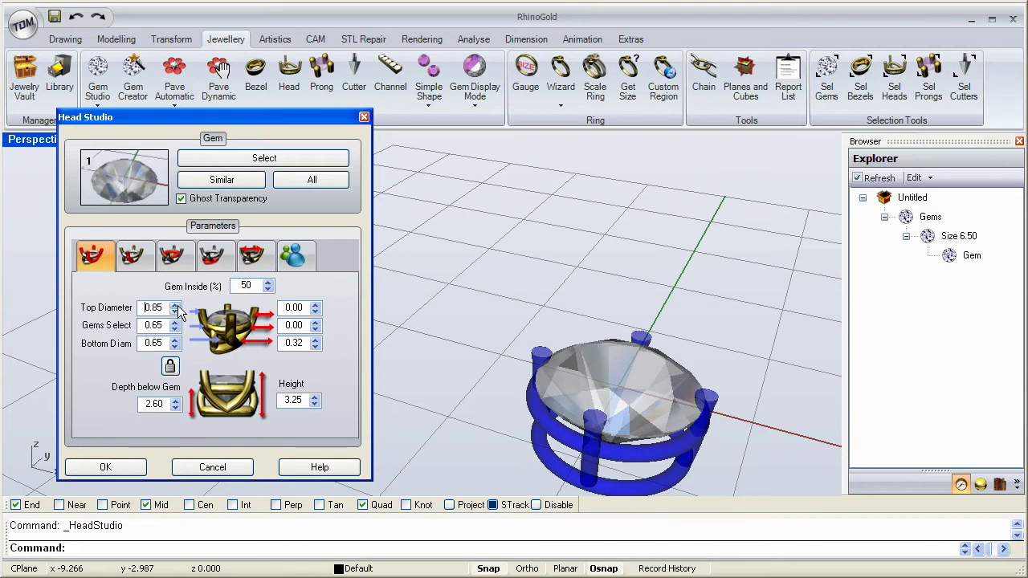
click(174, 306)
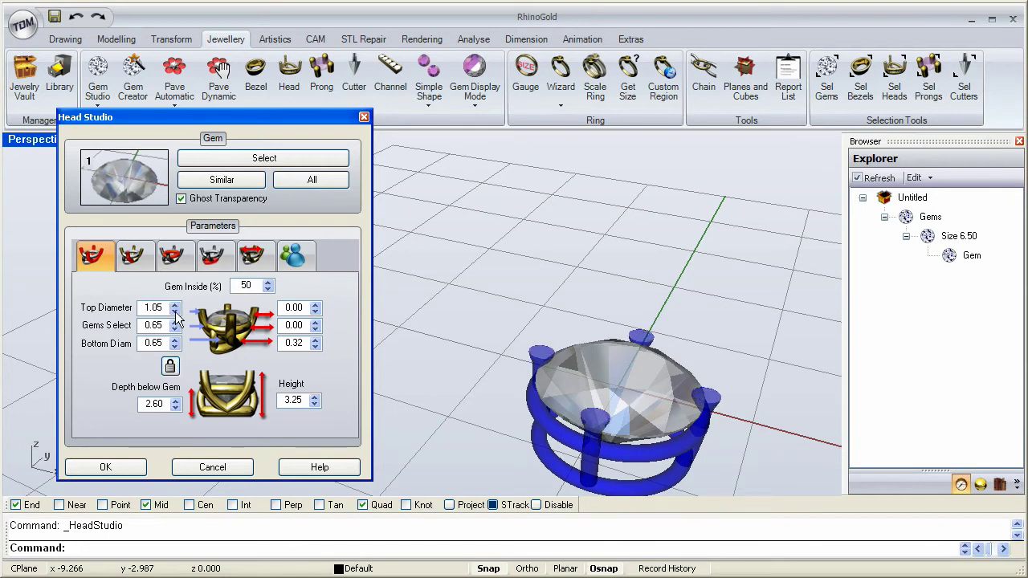
click(174, 311)
click(174, 312)
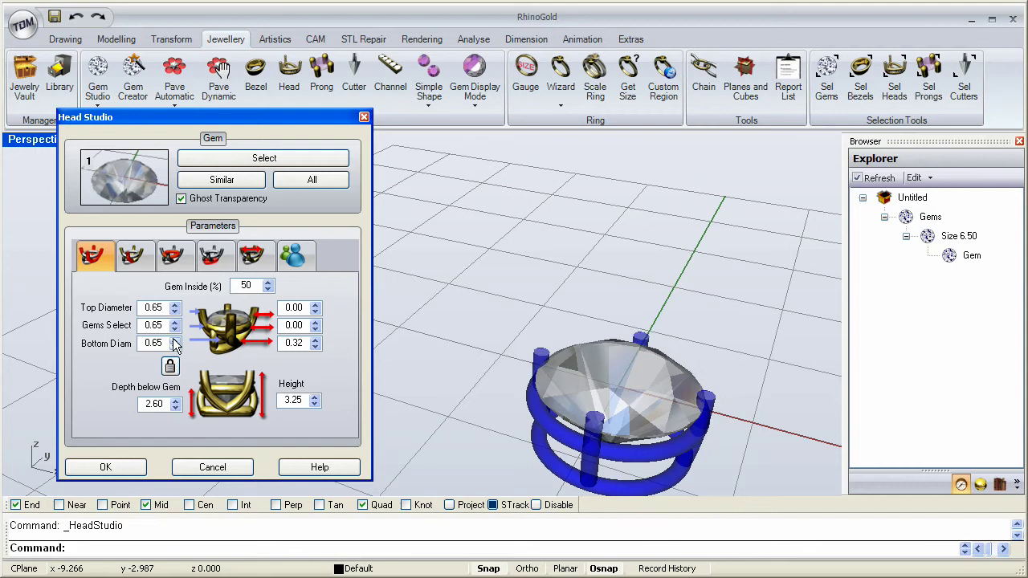
click(174, 340)
click(174, 340)
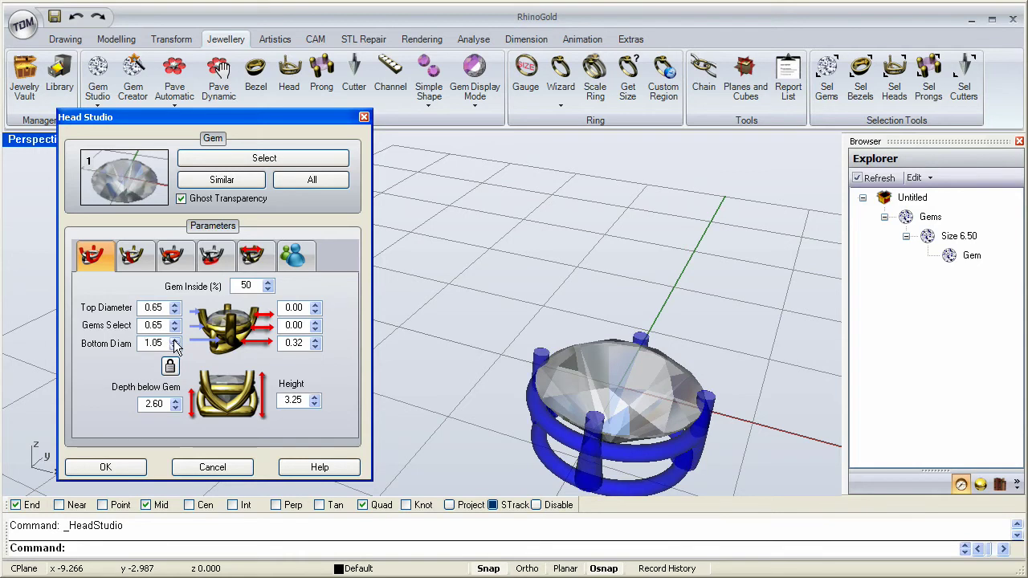
click(175, 346)
click(174, 322)
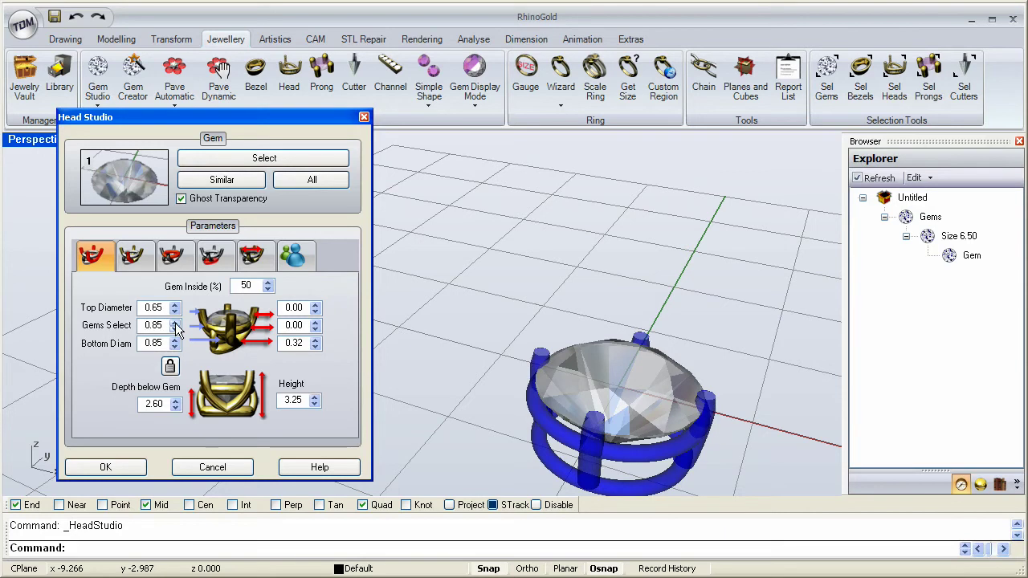
click(174, 306)
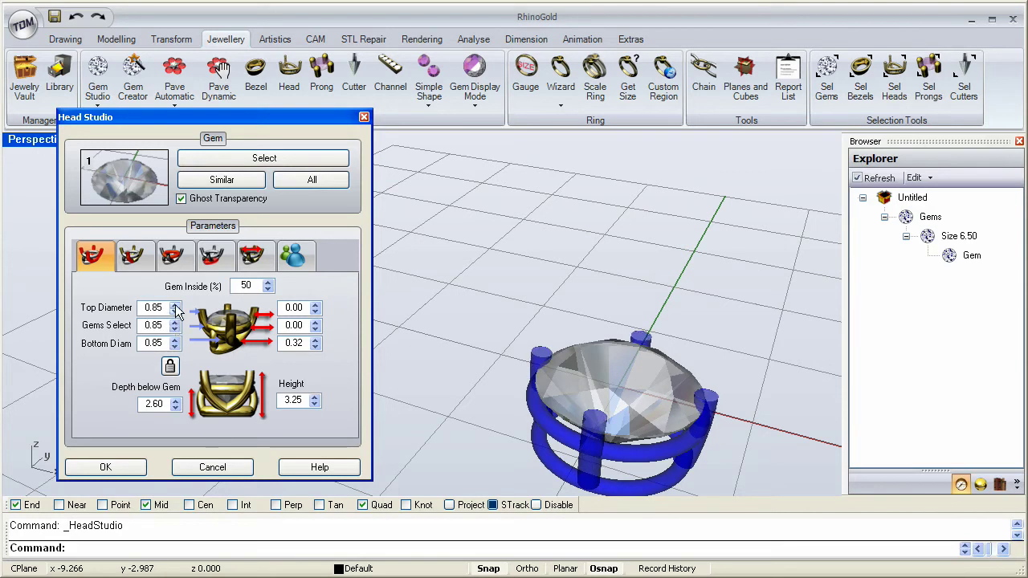
click(175, 311)
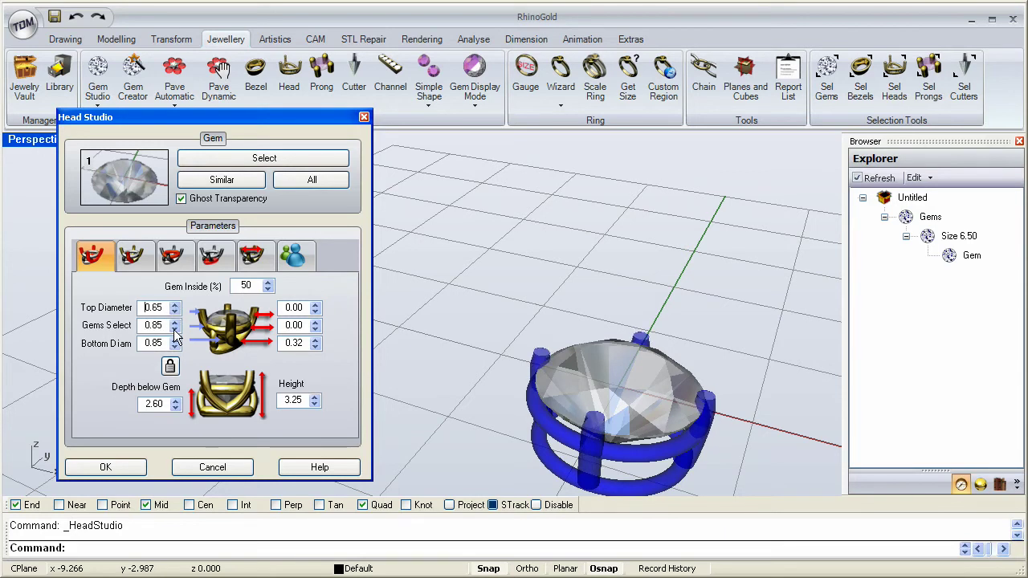
click(175, 328)
click(174, 346)
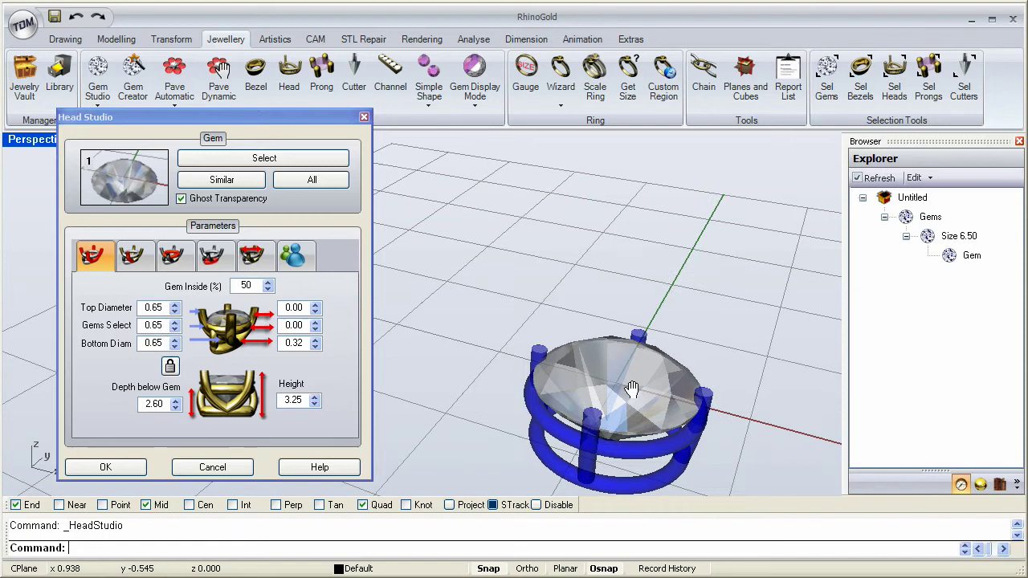
Step: Orbit and zoom onto the selected gem for a close side-on view inside its head
right_drag(566, 225, 637, 356)
click(584, 339)
middle_click(585, 339)
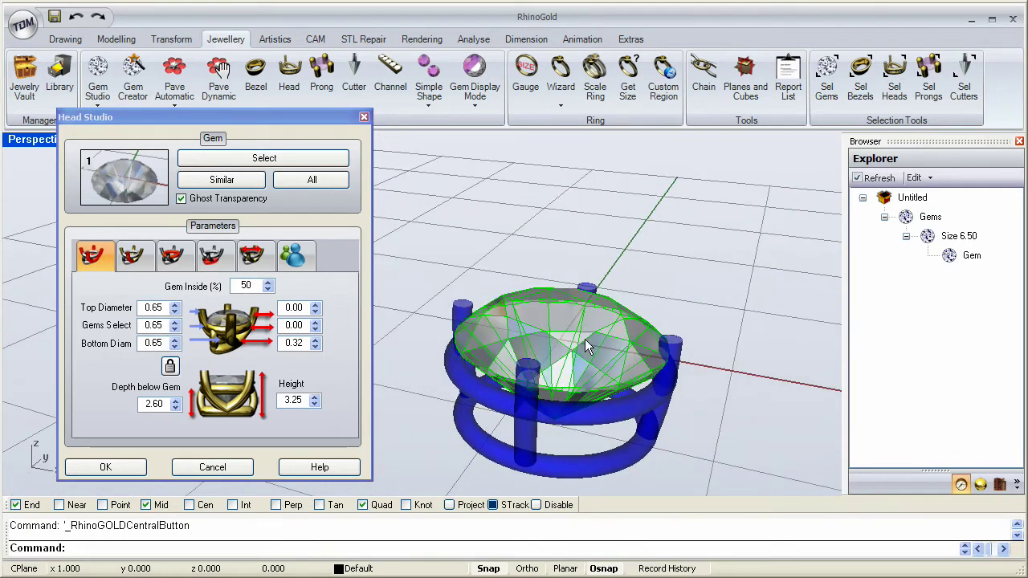
right_drag(457, 376, 698, 309)
scroll(647, 323, down, 3)
scroll(658, 350, up, 5)
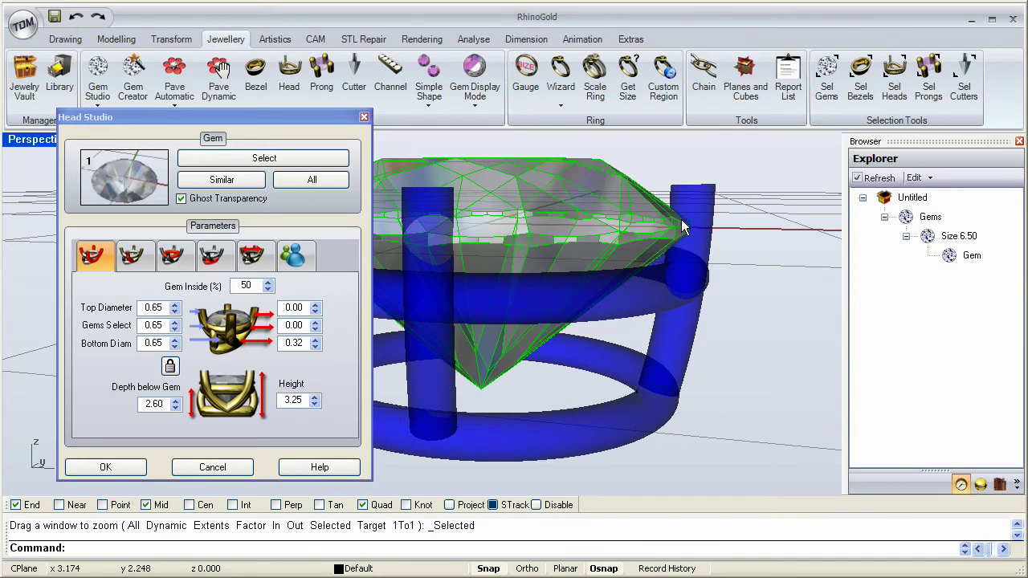
Step: Try Gem Inside values of 55% and 45%, settling on 50%
click(268, 283)
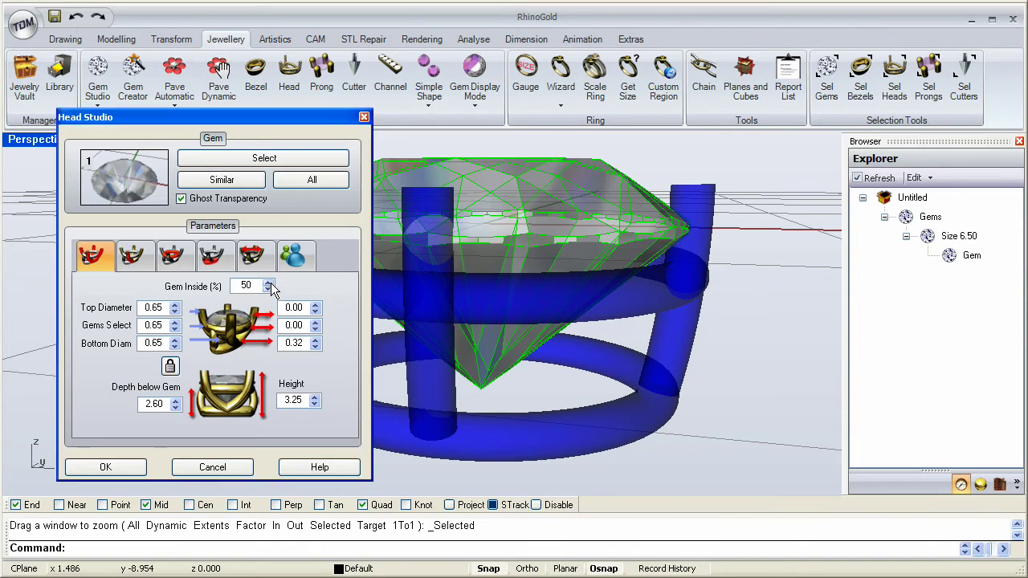
click(268, 284)
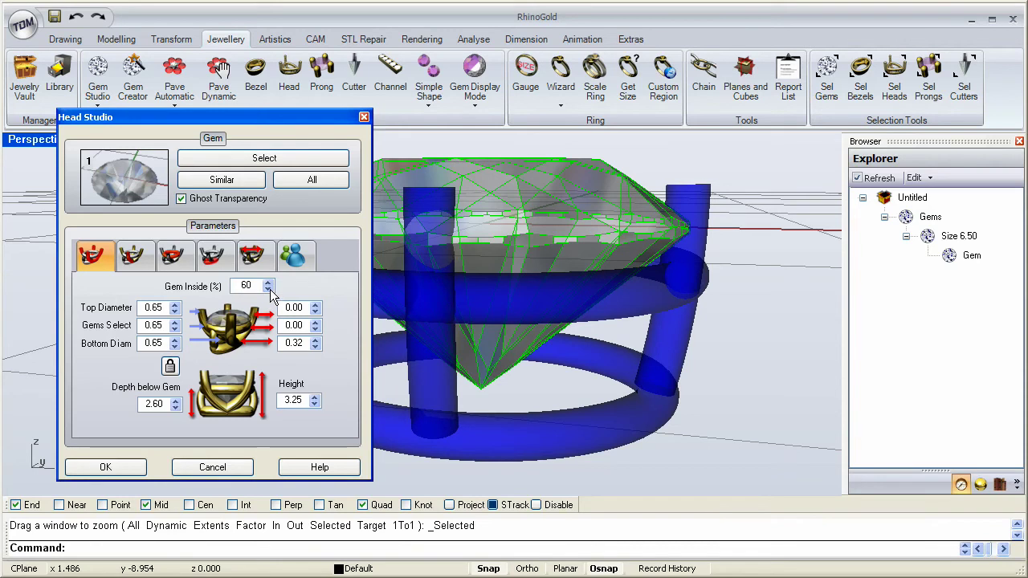
click(268, 291)
click(269, 291)
click(268, 291)
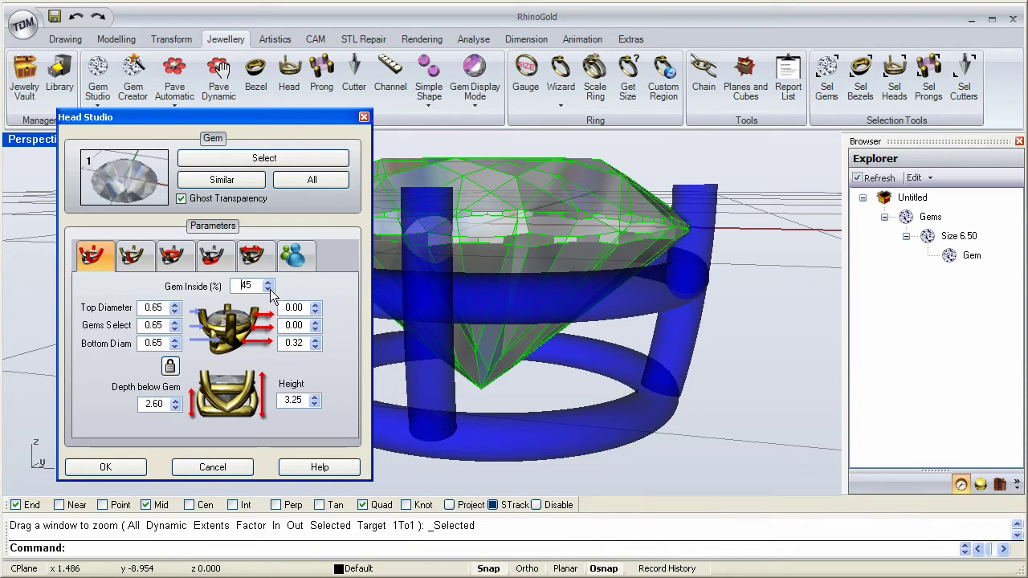
click(268, 283)
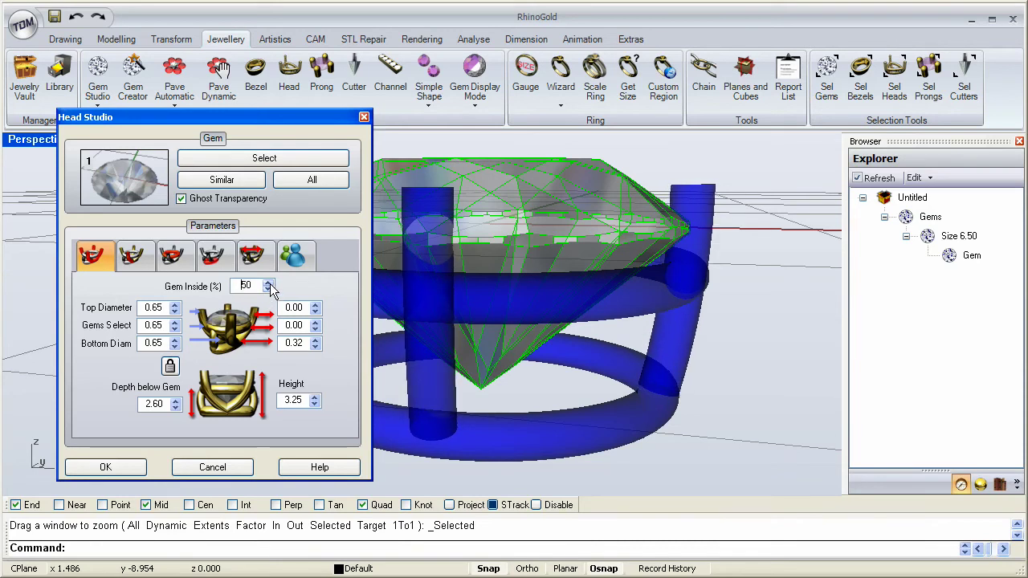
Step: Test the prong offsets, leaving top 0.00, middle 0.00 and bottom 0.32
click(315, 305)
click(316, 305)
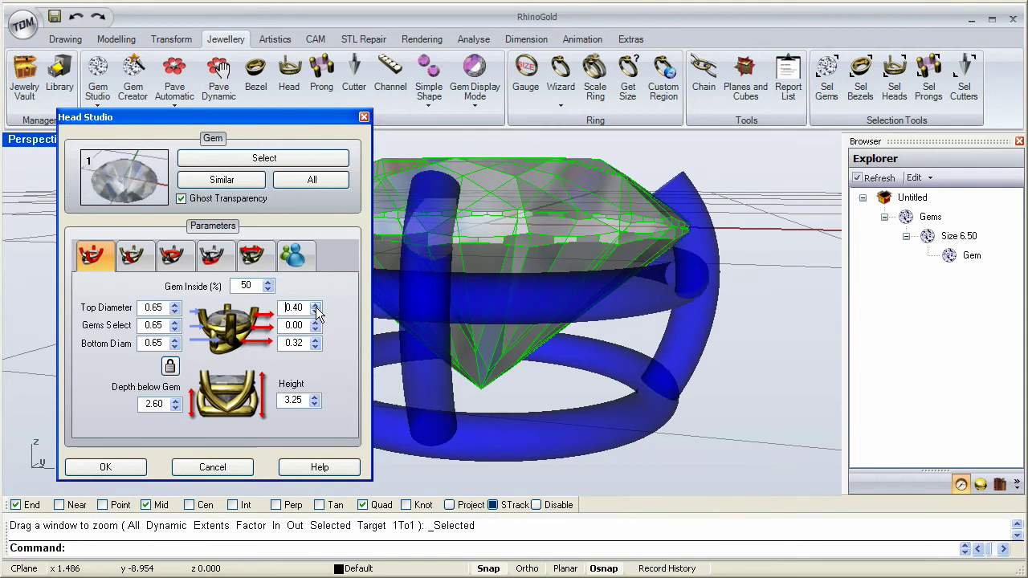
click(316, 309)
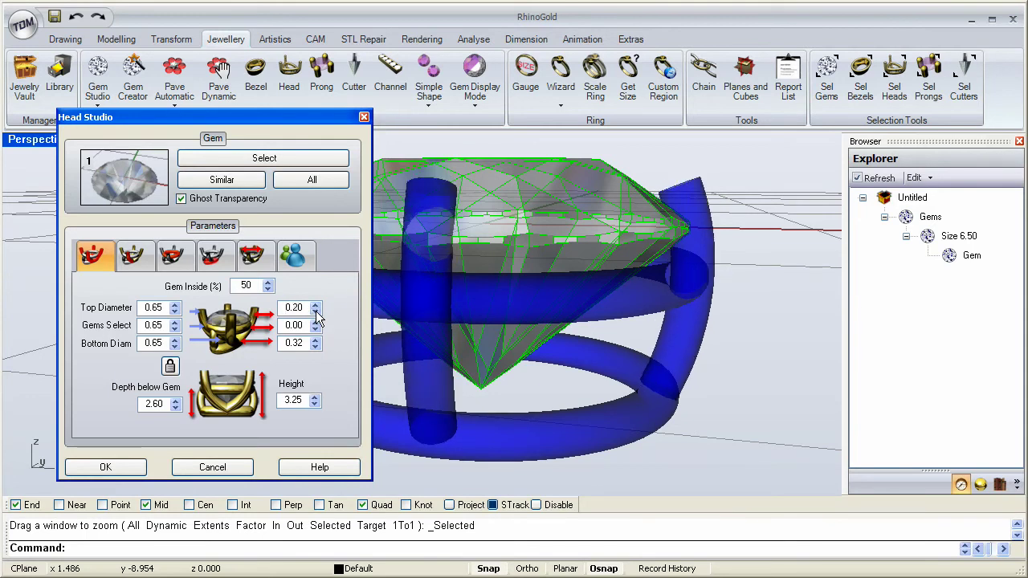
click(317, 309)
click(316, 305)
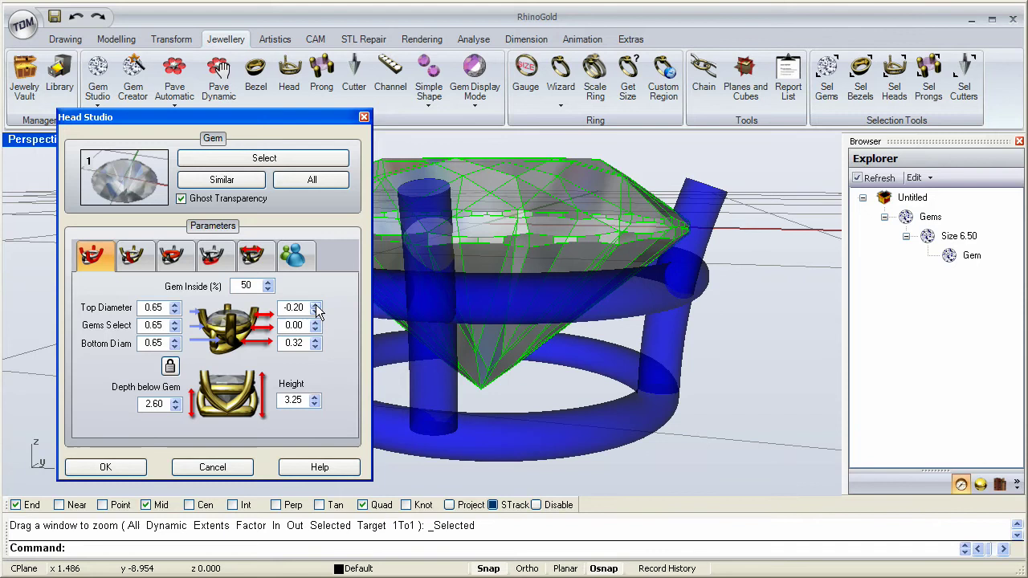
click(316, 310)
click(315, 324)
click(316, 325)
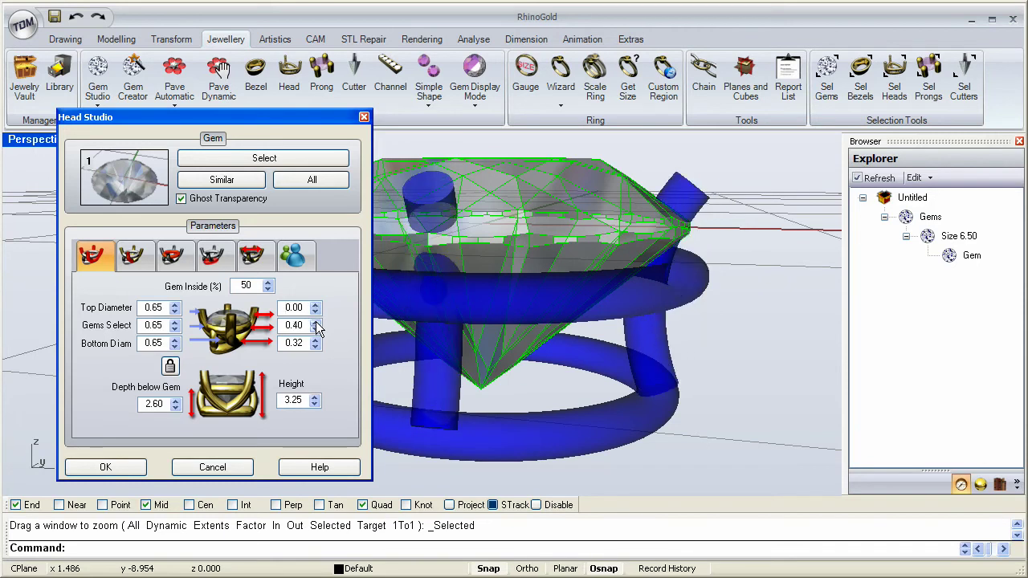
click(316, 328)
click(315, 328)
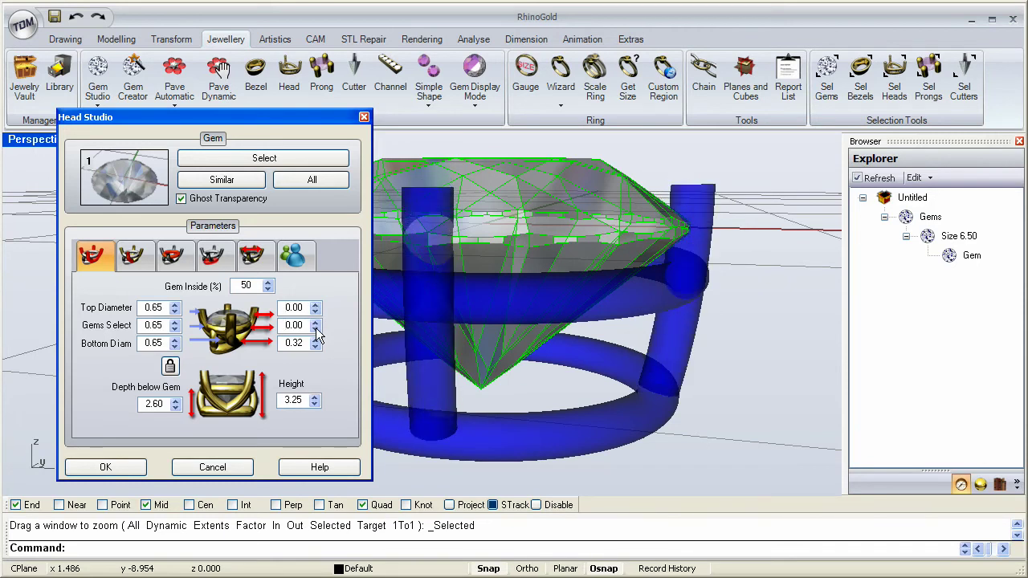
click(315, 339)
click(316, 340)
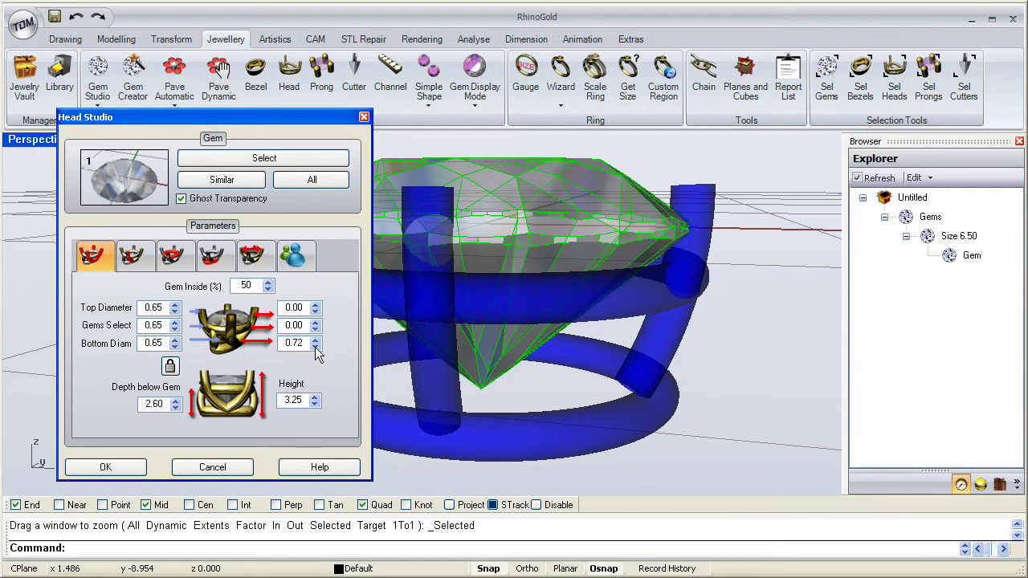
click(315, 347)
click(314, 346)
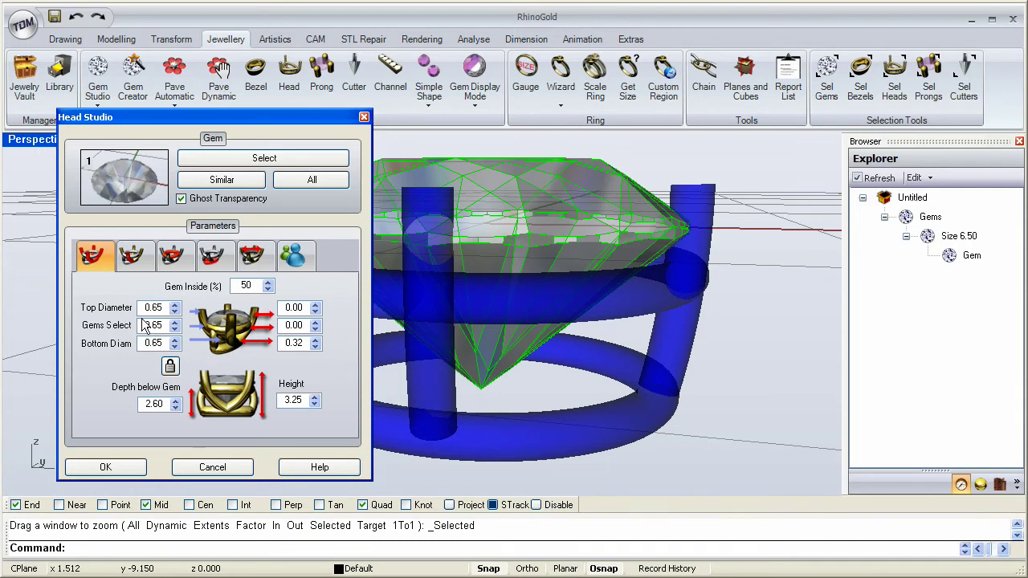
Step: Choose the plain cylindrical prong type, keeping 4 prongs
click(133, 256)
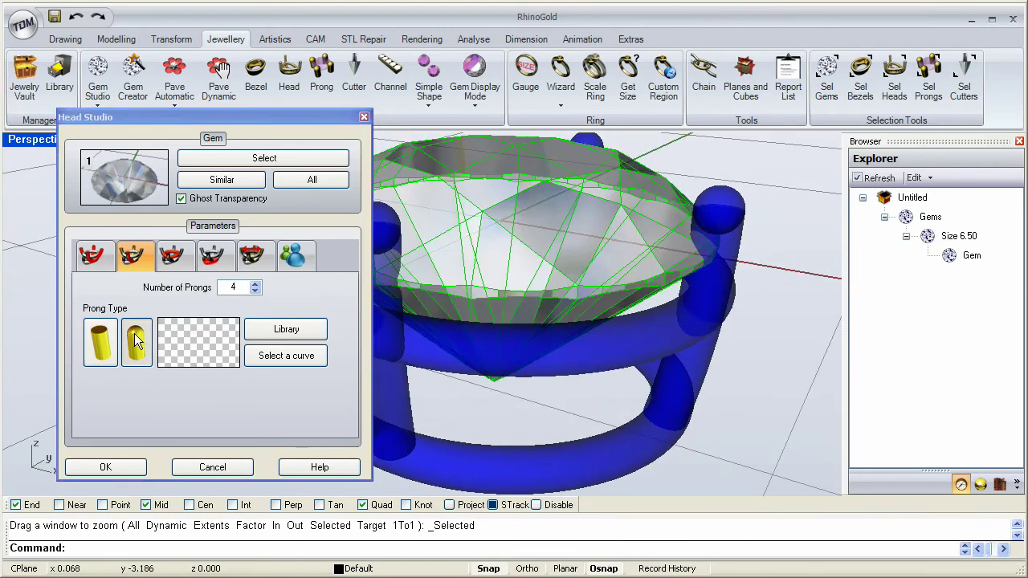
click(100, 337)
Step: Set the first rail's Move value to 0.55 after trying 0.45
click(176, 261)
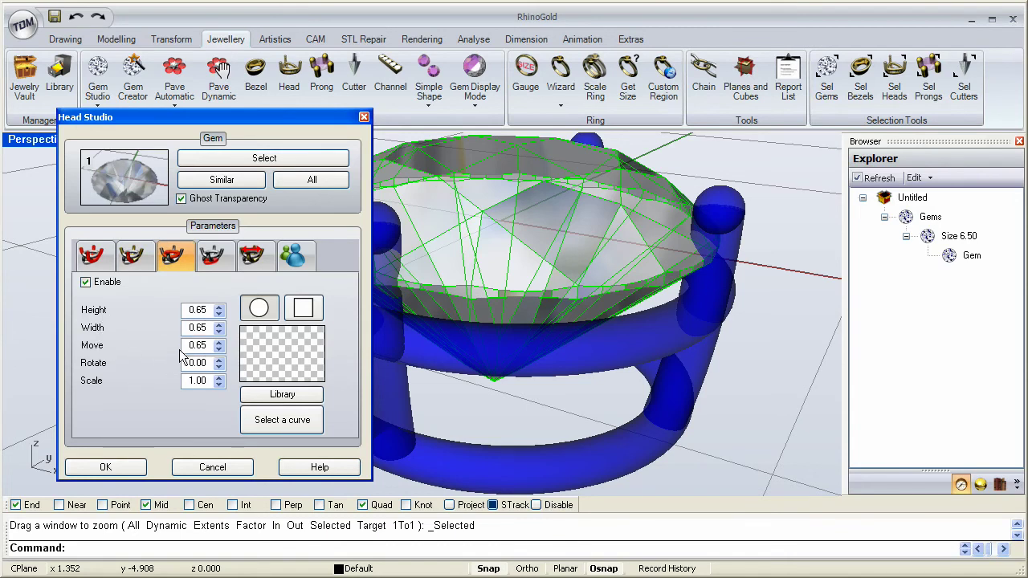
click(219, 342)
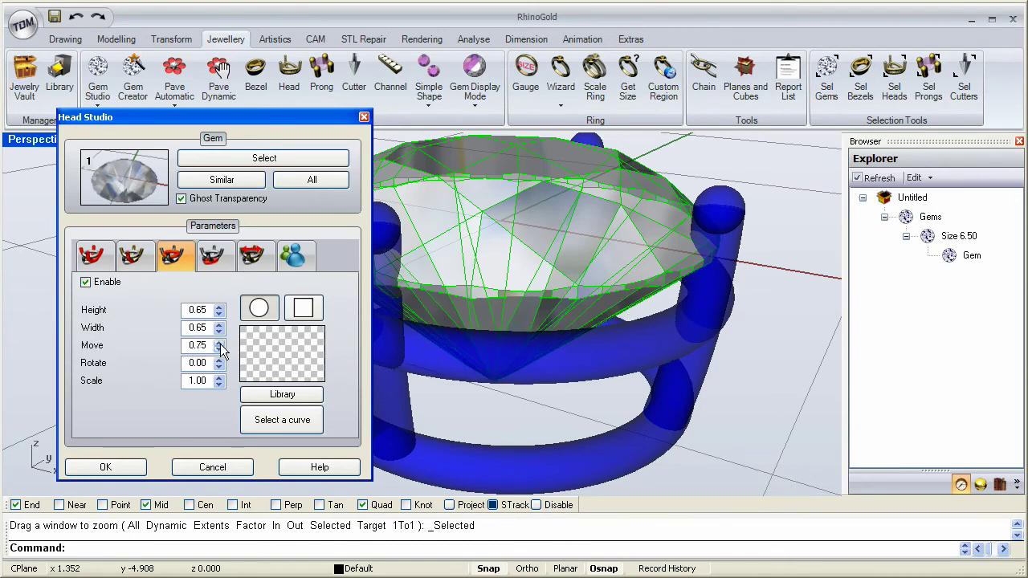
click(218, 349)
click(218, 349)
click(218, 349)
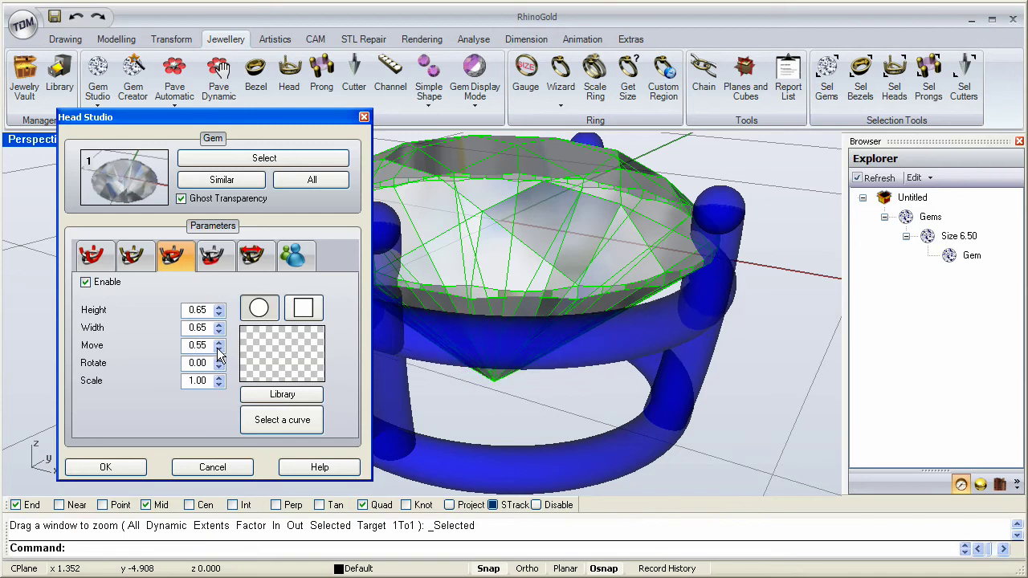
click(219, 350)
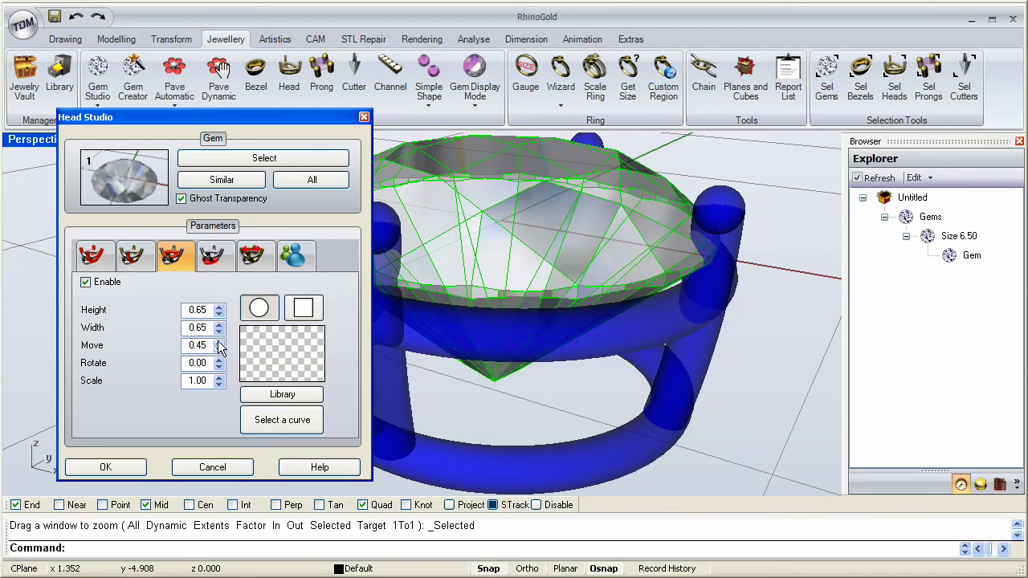
click(218, 342)
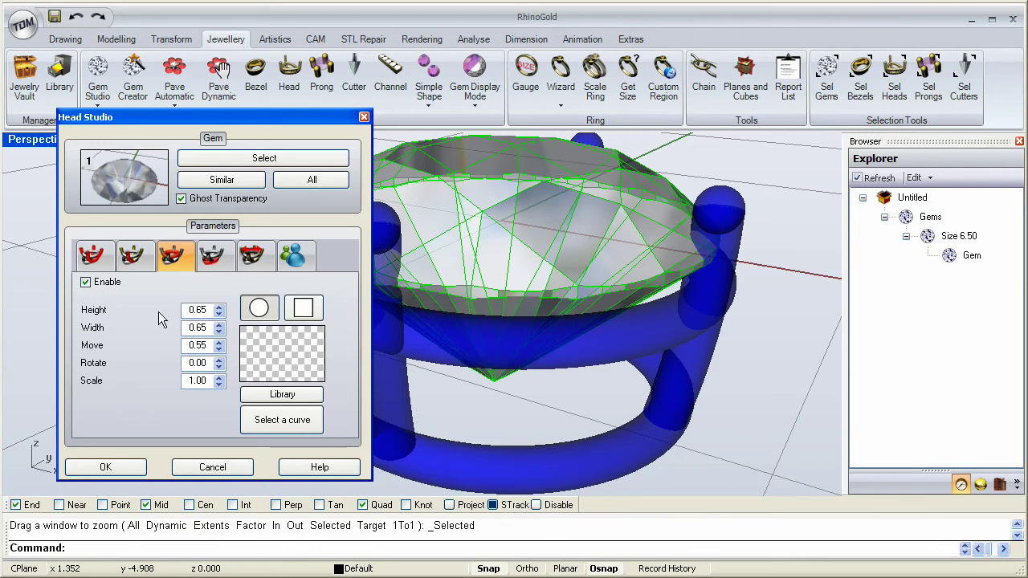
Step: Set the rail Height to 0.75
click(218, 308)
click(219, 308)
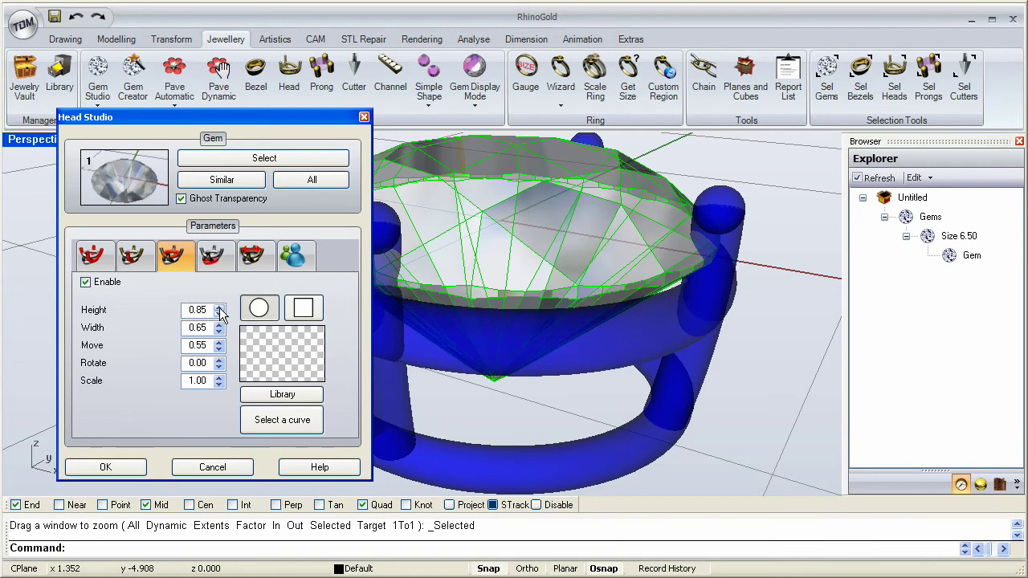
click(219, 308)
click(218, 308)
click(218, 308)
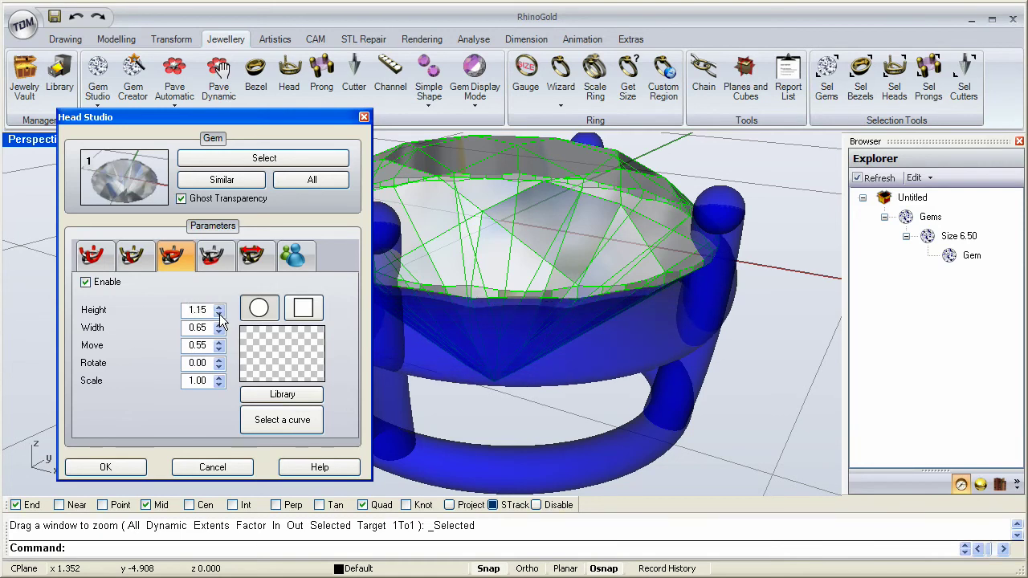
click(219, 314)
click(220, 314)
click(219, 314)
click(220, 314)
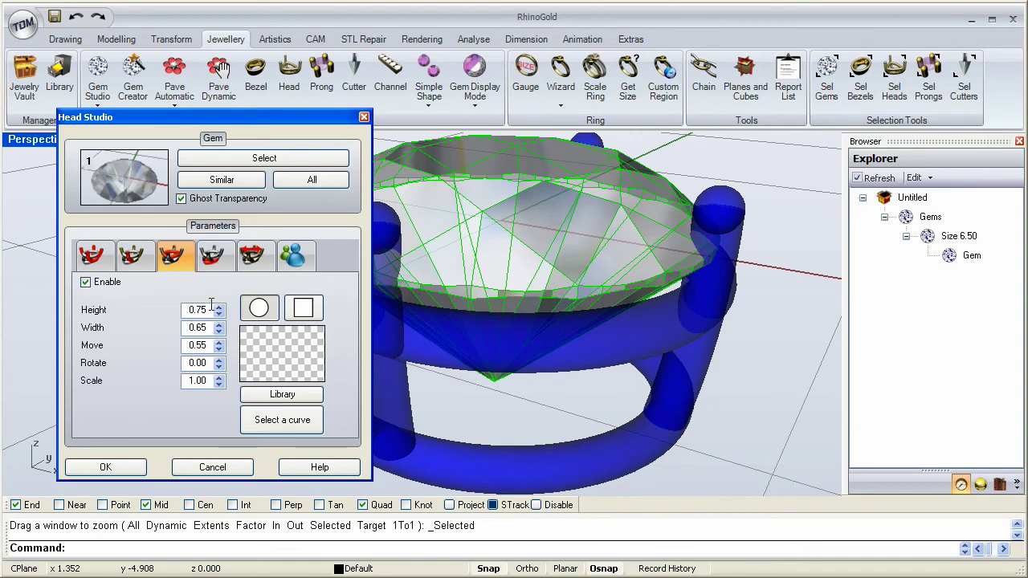
Step: Try the square rail profile and various rotations, then set Rotate back to 0
click(304, 313)
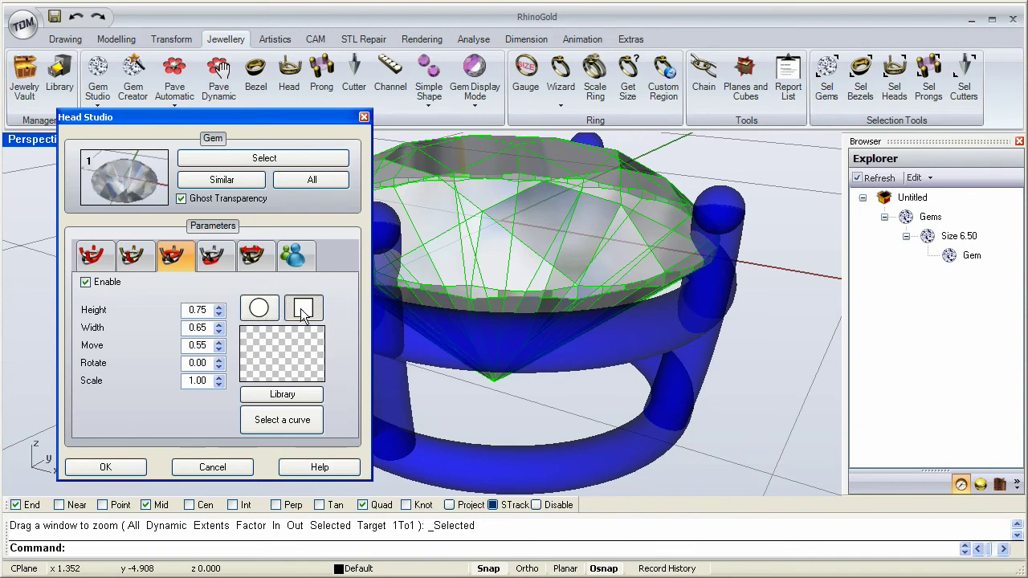
click(219, 359)
click(219, 359)
click(219, 360)
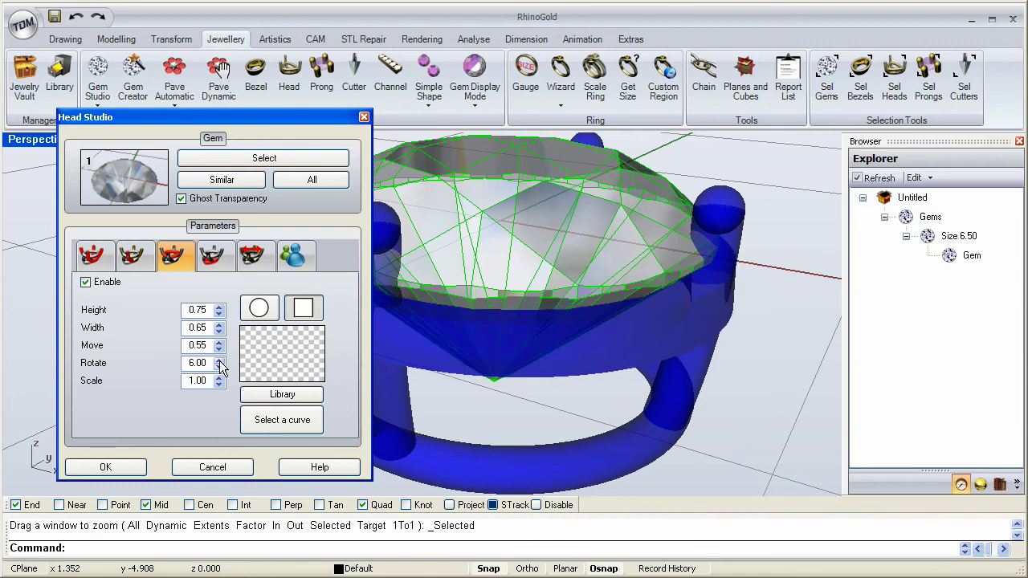
click(219, 366)
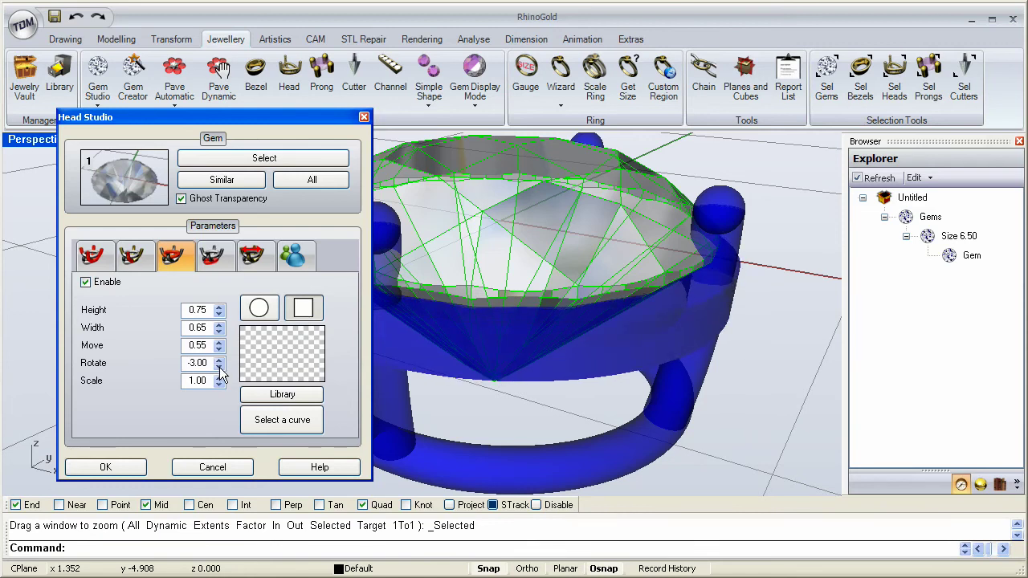
click(219, 367)
click(219, 367)
click(219, 366)
click(220, 367)
click(219, 367)
click(219, 366)
click(219, 367)
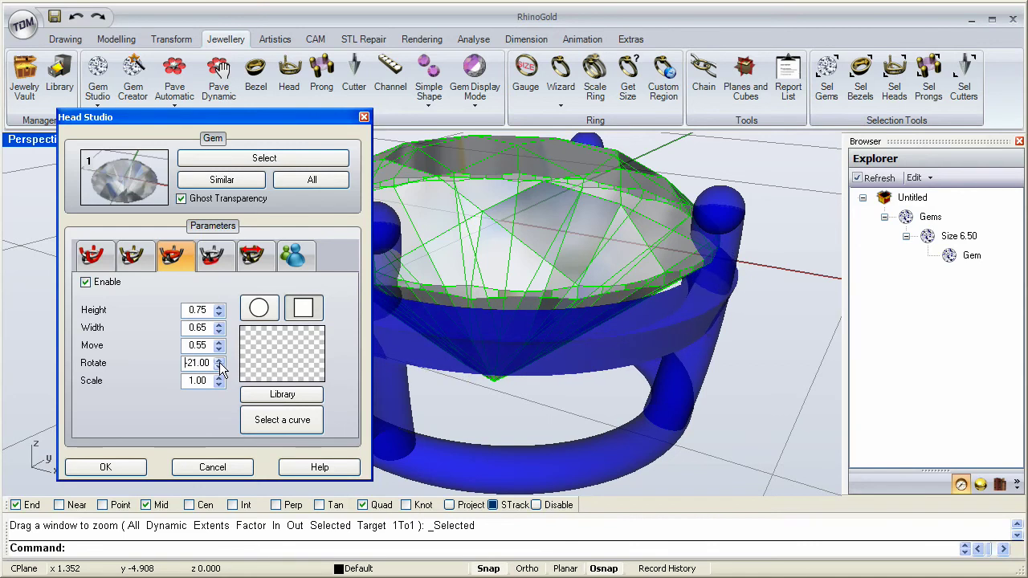
click(219, 360)
click(219, 360)
click(219, 361)
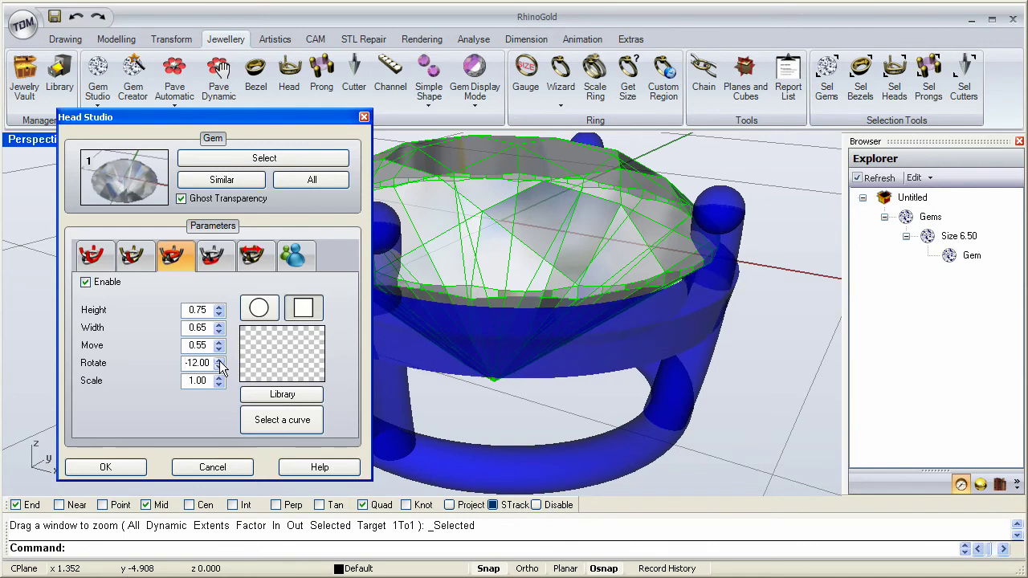
click(219, 361)
drag(207, 362, 186, 362)
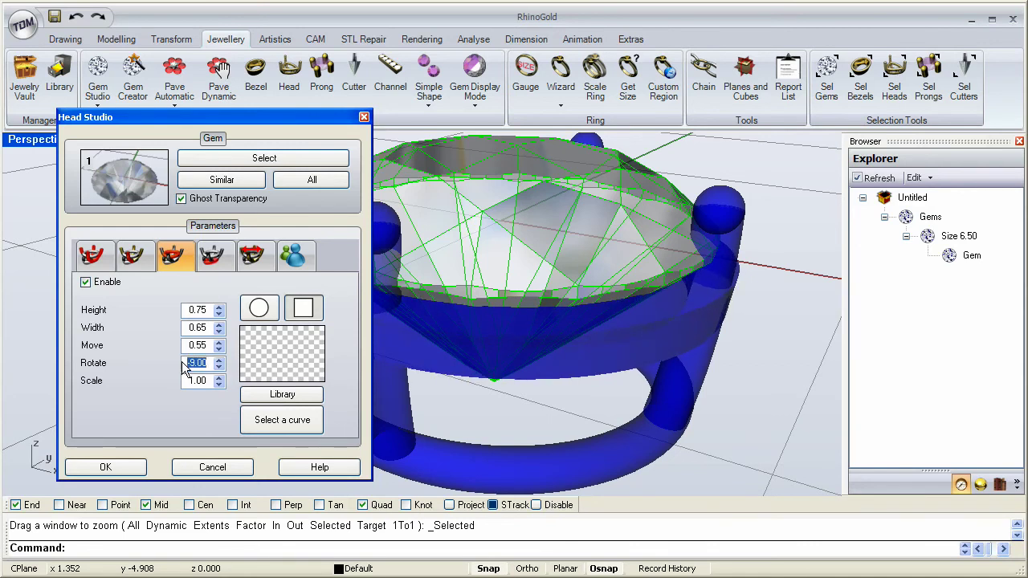
text(0)
click(259, 312)
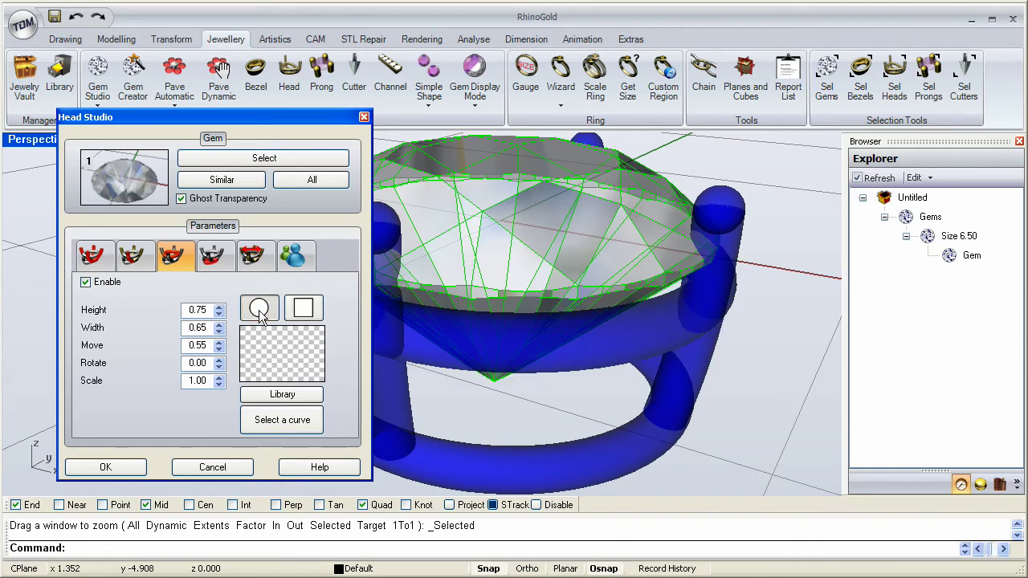
Step: Review the second rail settings, then show the per-prong move, rotate and scale adjustments
click(218, 258)
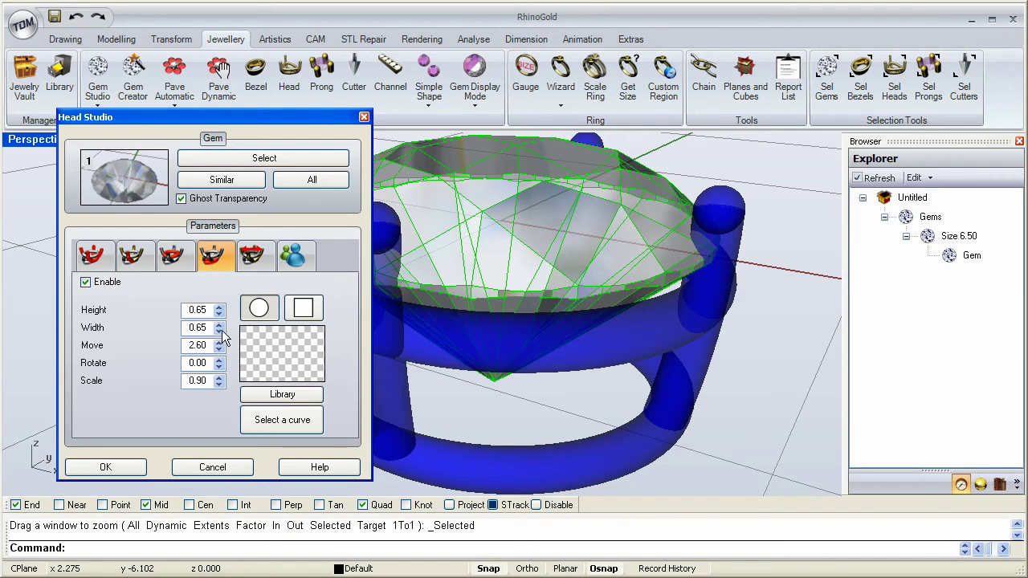
click(260, 255)
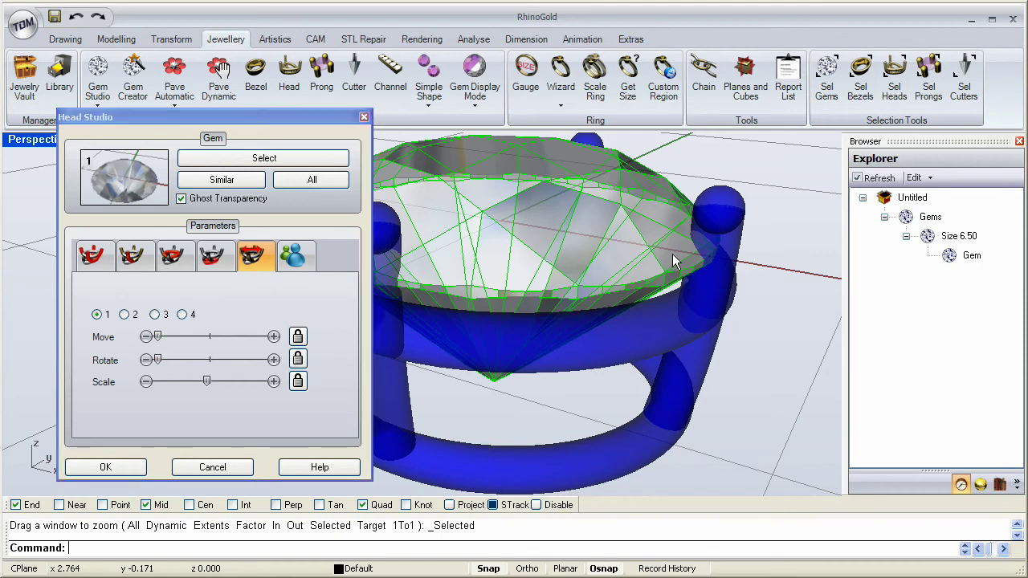
Step: Slide prong 1 along the rail to the back-left of the oval gem
scroll(672, 254, down, 5)
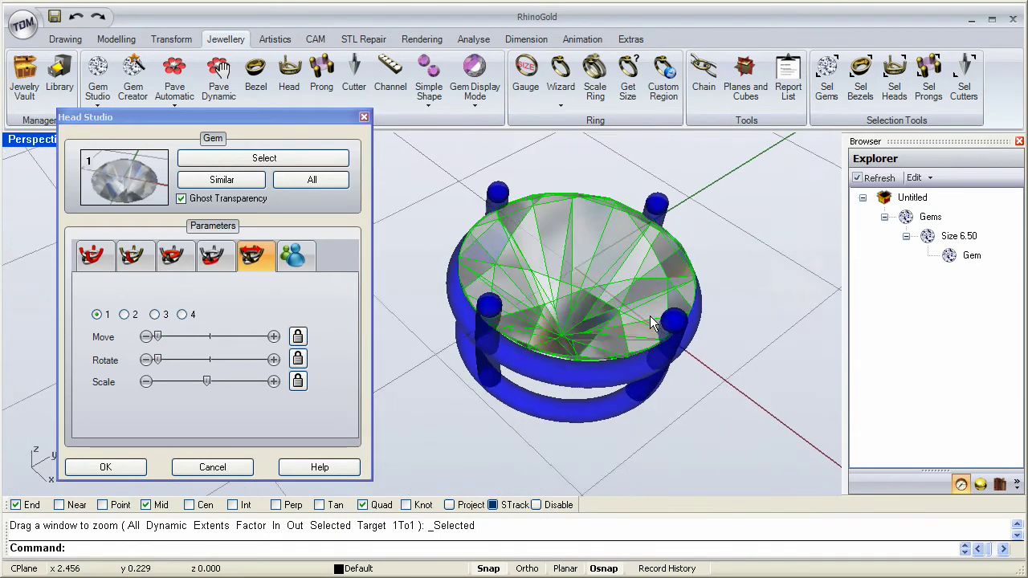
right_drag(650, 316, 598, 338)
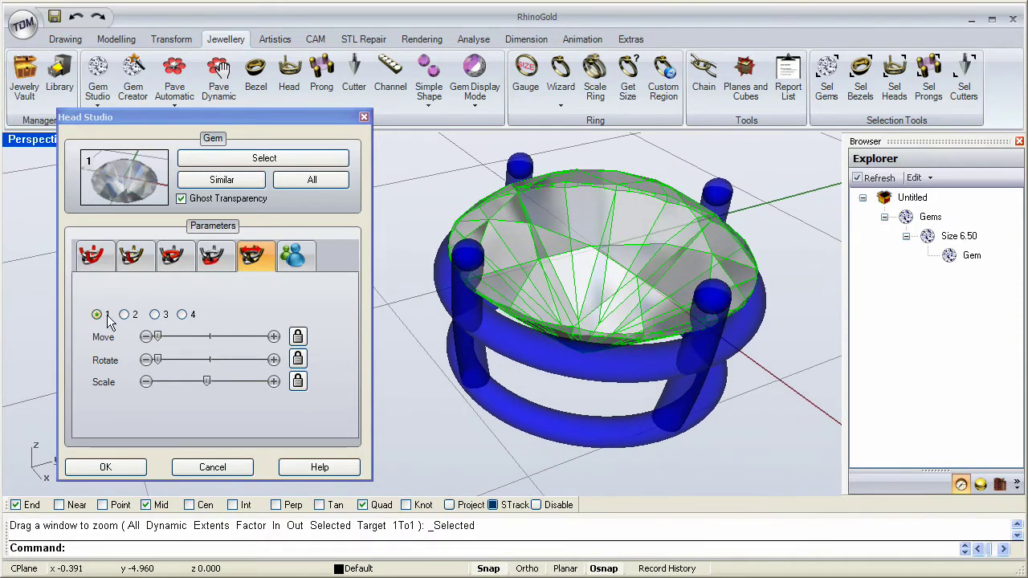
mouse_move(160, 337)
mouse_down()
mouse_move(178, 338)
mouse_move(152, 341)
mouse_up()
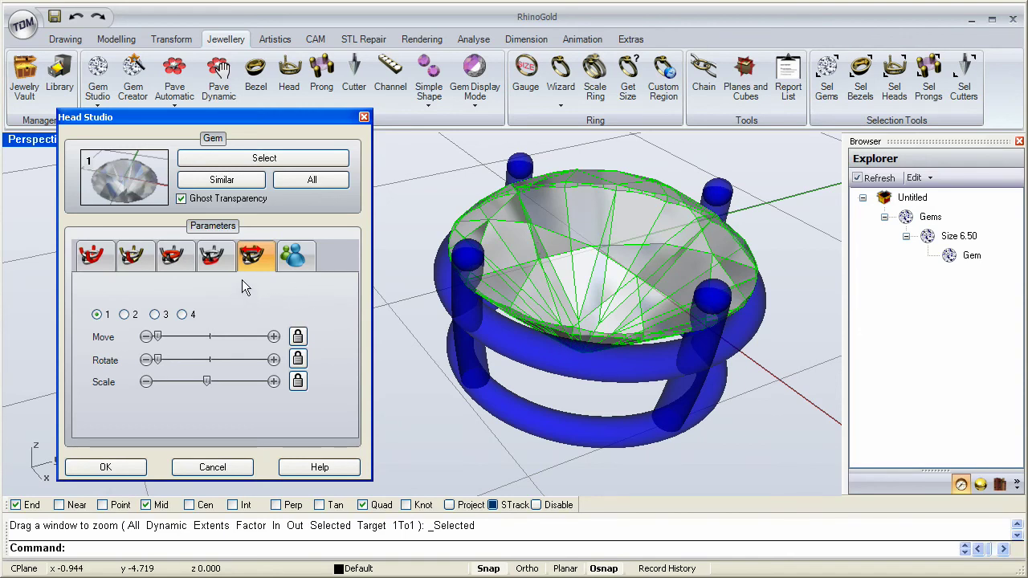
Step: Look at the head user presets without saving one, then return to the main head dimensions page
click(294, 257)
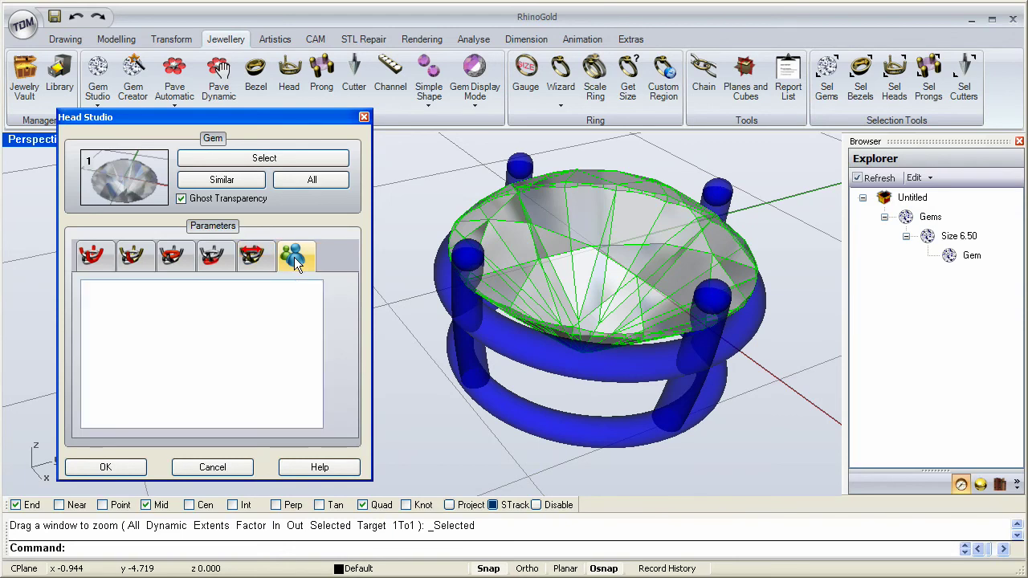
right_click(214, 319)
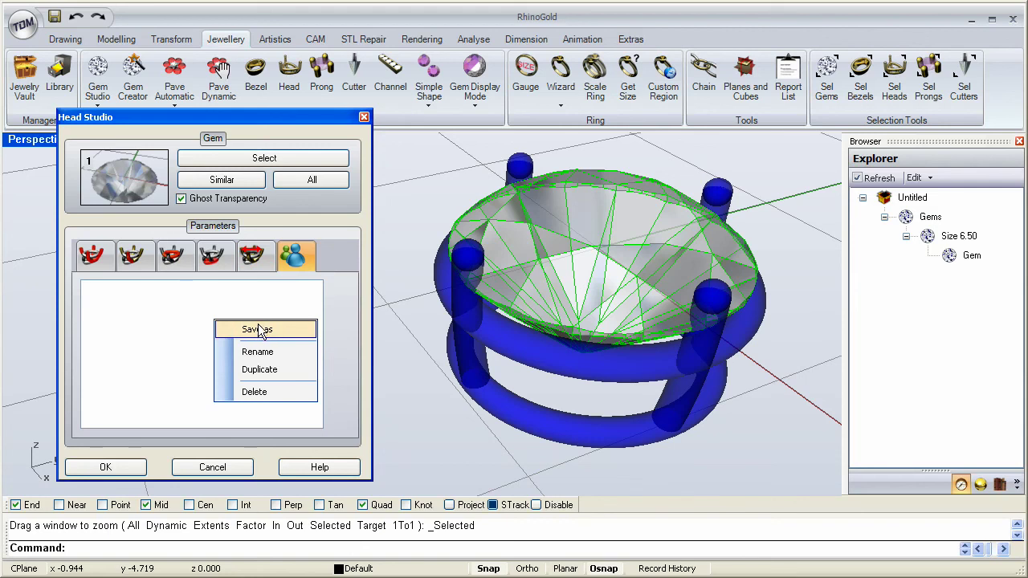
click(145, 298)
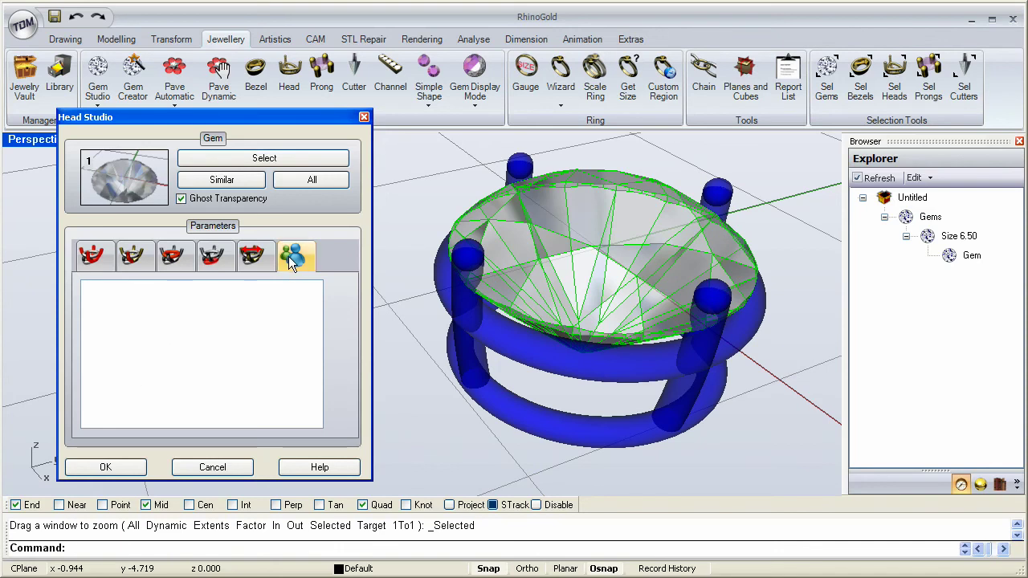
click(101, 252)
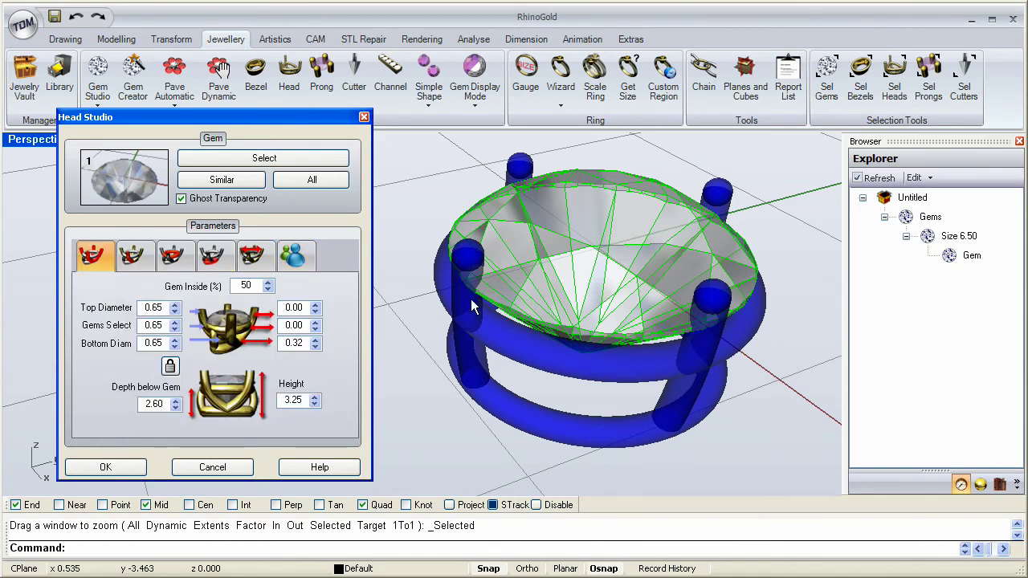
Step: Accept the settings to build the gold four-prong double-rail head and orbit around it
click(105, 467)
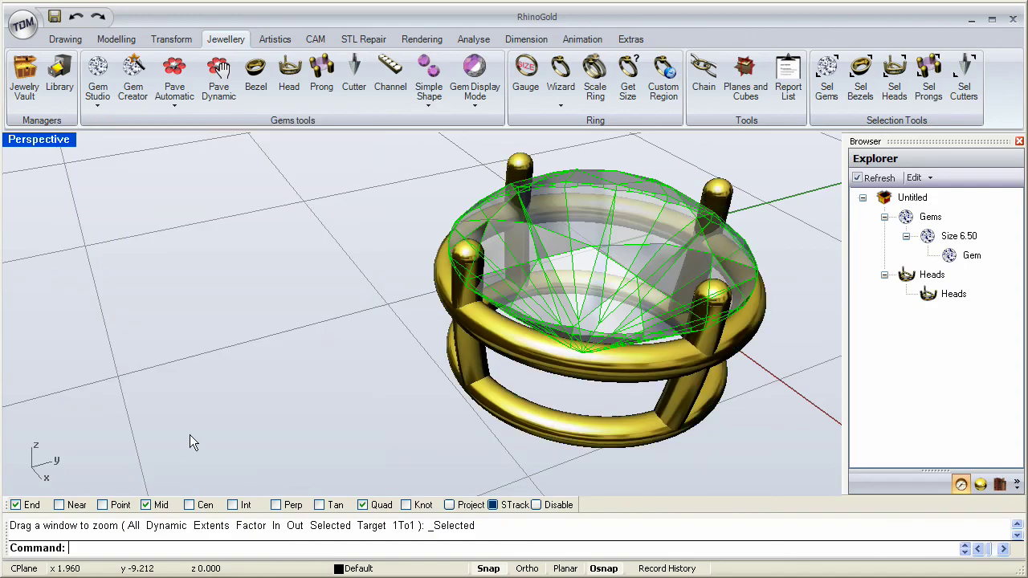
right_drag(347, 278, 500, 285)
scroll(564, 313, down, 2)
Step: Select the gem through its Gem entry in the Explorer tree
click(608, 252)
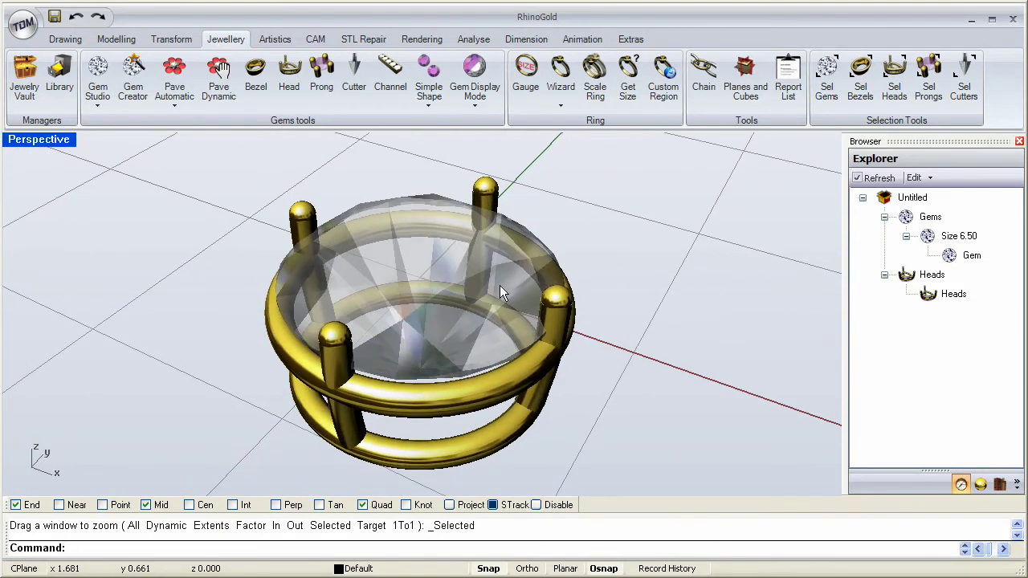
click(403, 259)
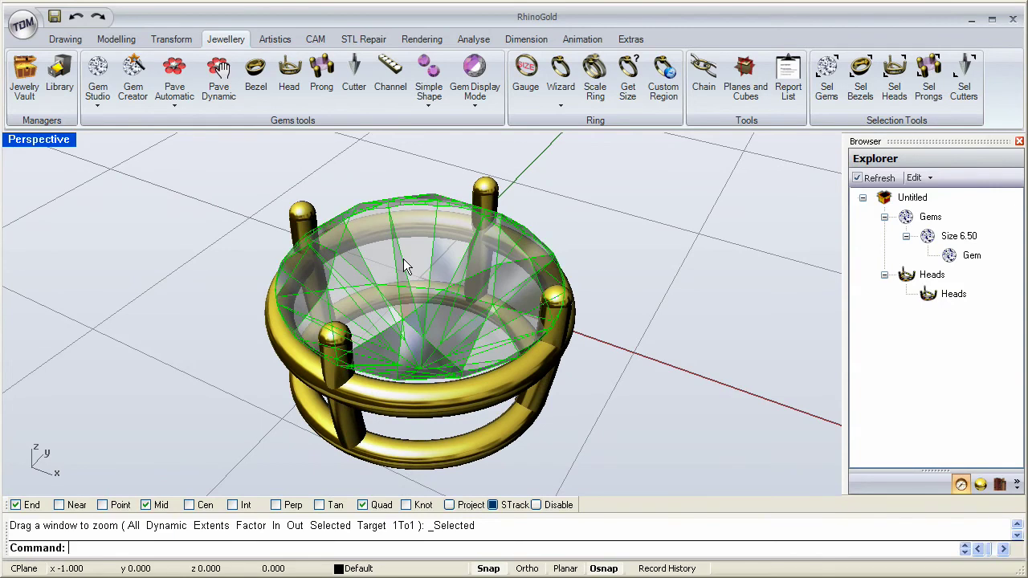
click(611, 269)
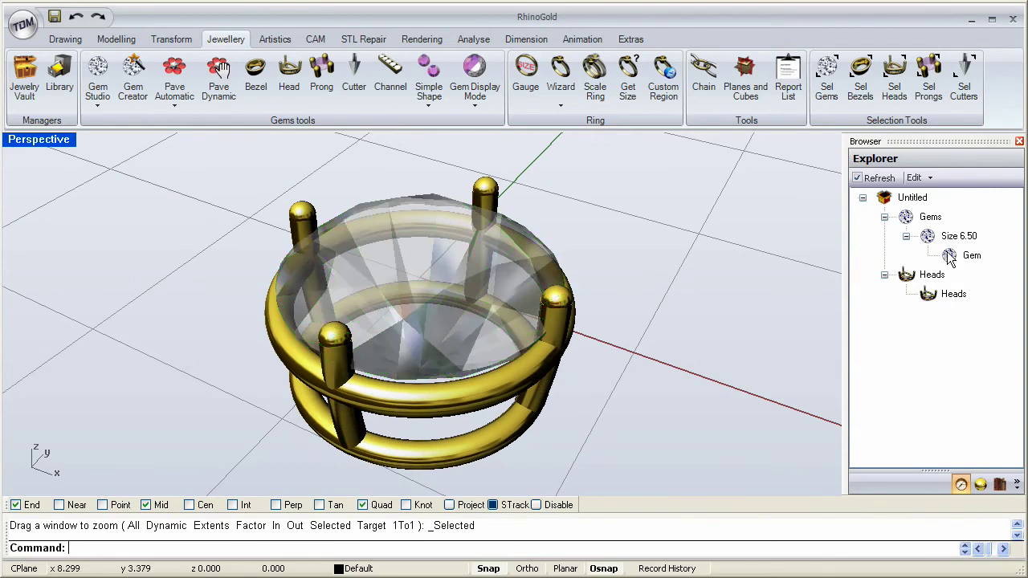
click(975, 259)
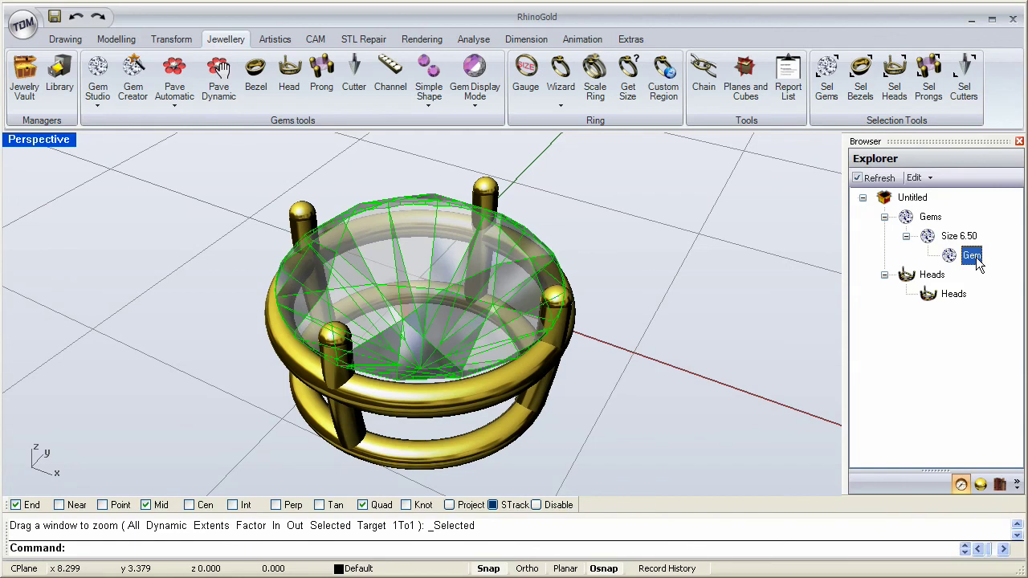
Step: Change the gem to a 6.50 mm square emerald cut so the head rebuilds square around it
click(915, 178)
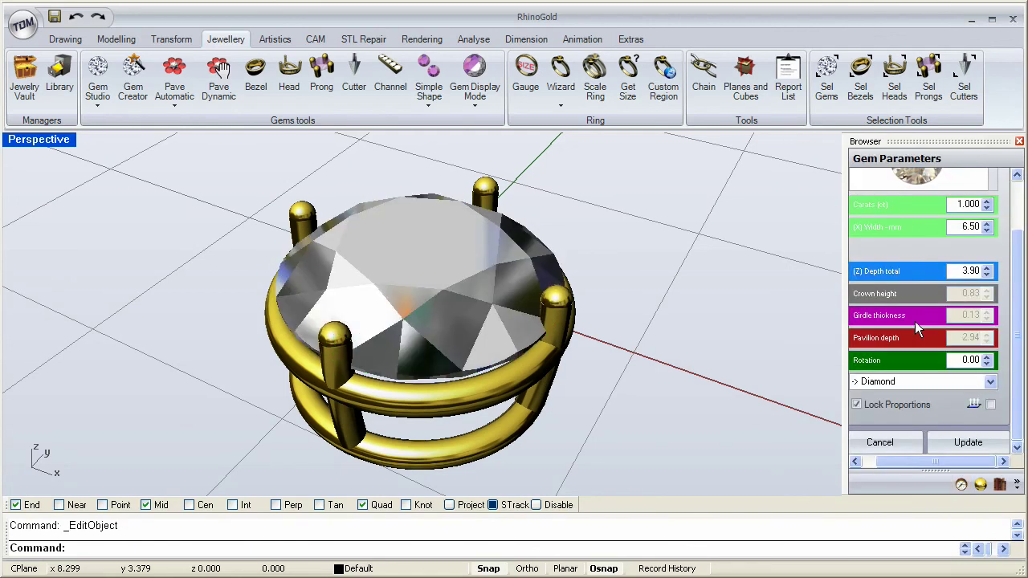
scroll(1021, 247, up, 1)
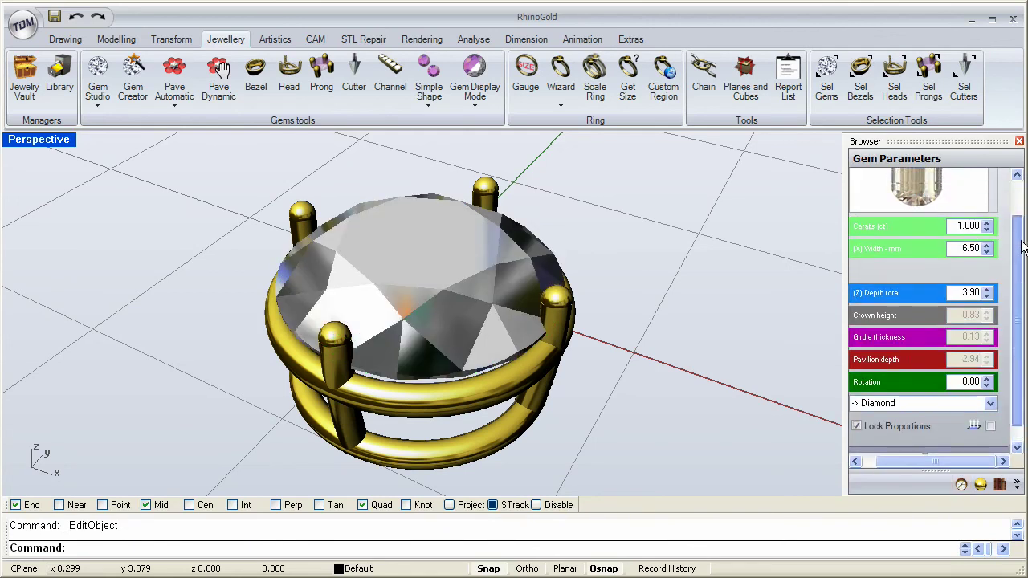
scroll(1021, 247, up, 3)
click(993, 223)
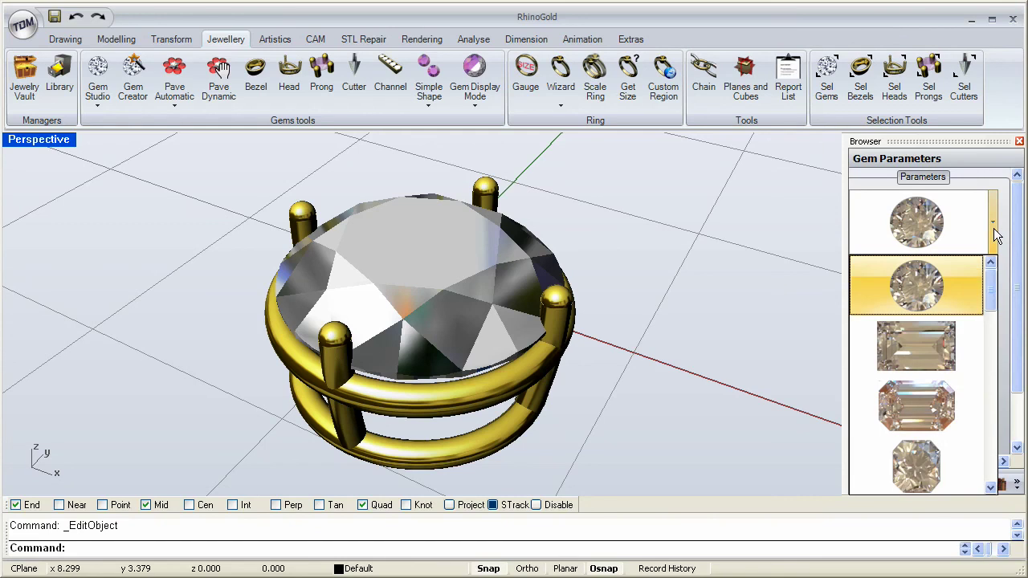
drag(993, 287, 993, 389)
click(934, 408)
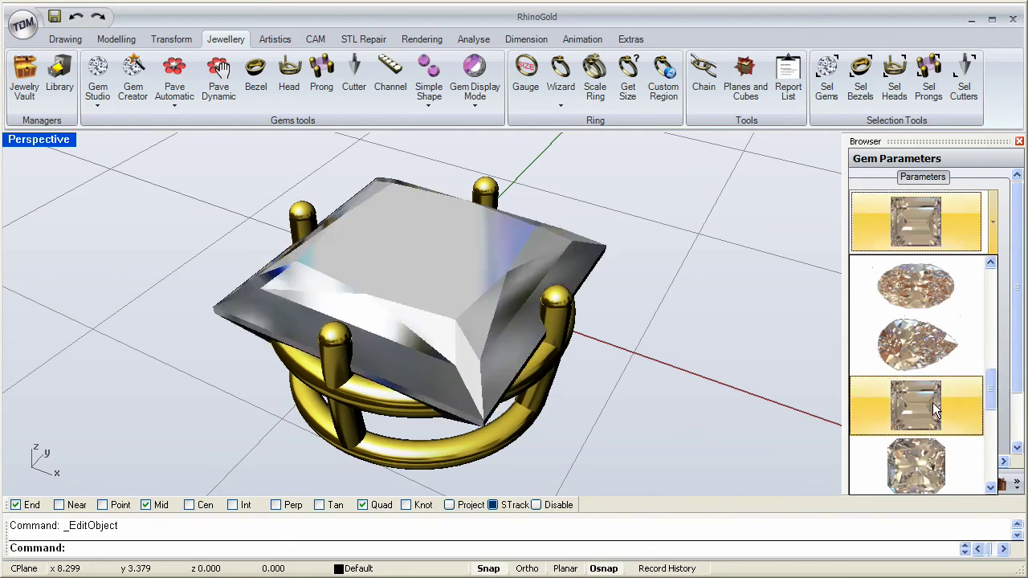
drag(1018, 361, 1018, 433)
click(979, 442)
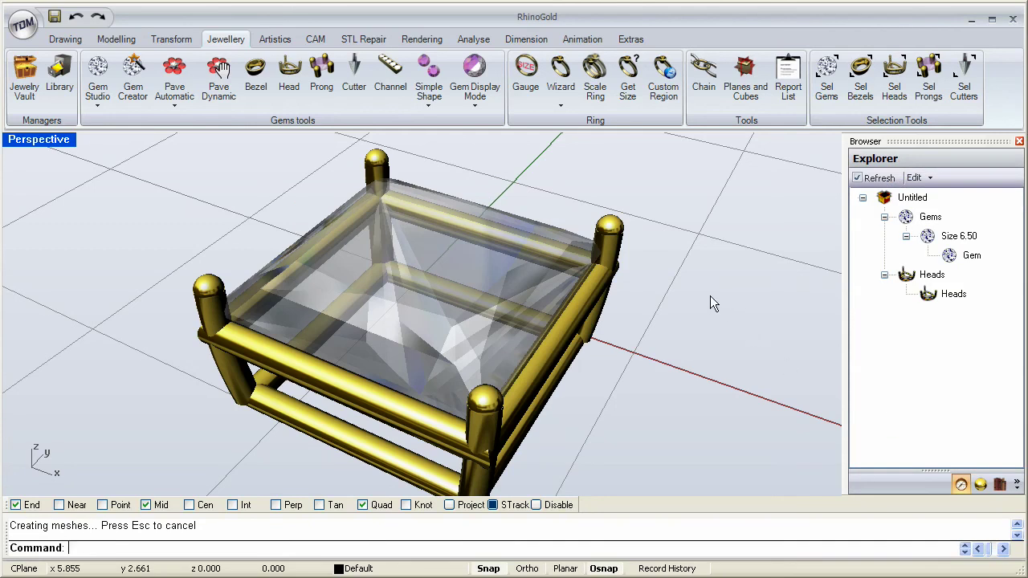
right_drag(620, 394, 590, 309)
right_drag(363, 309, 507, 279)
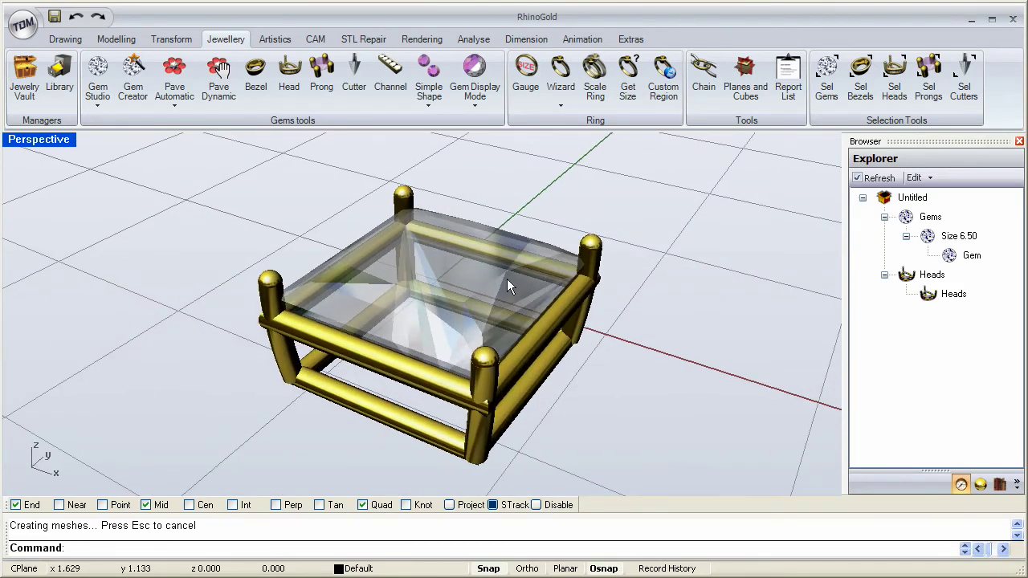
Step: Change the gem to a 1.552 ct octagon cut, 6.50 mm wide, and rebuild the head
click(971, 255)
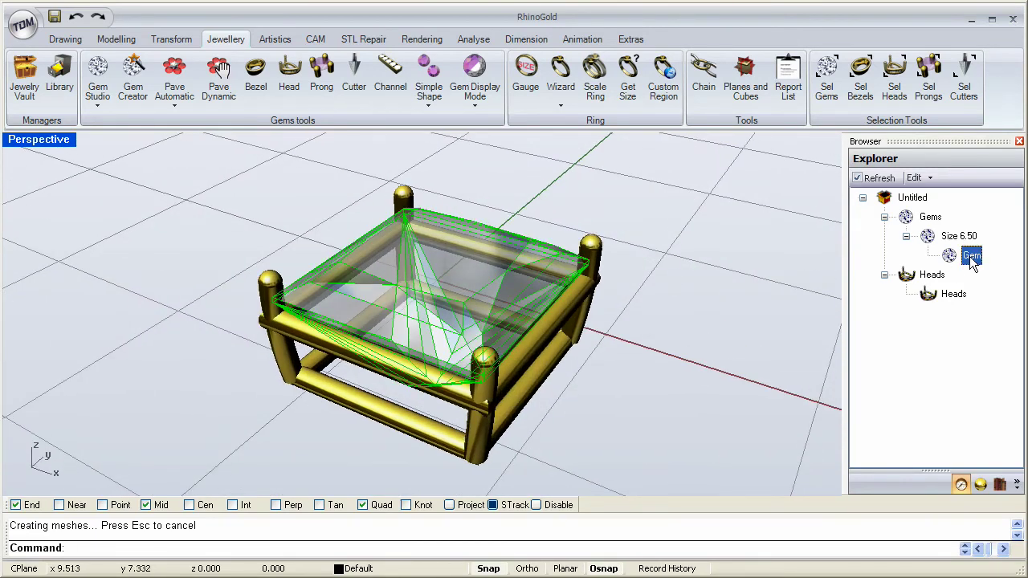
click(918, 177)
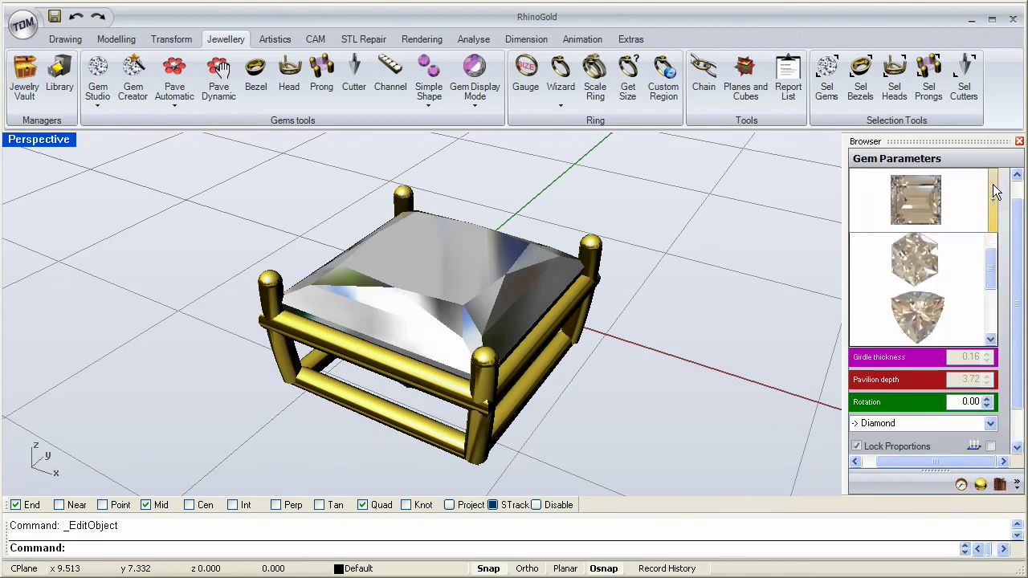
click(994, 191)
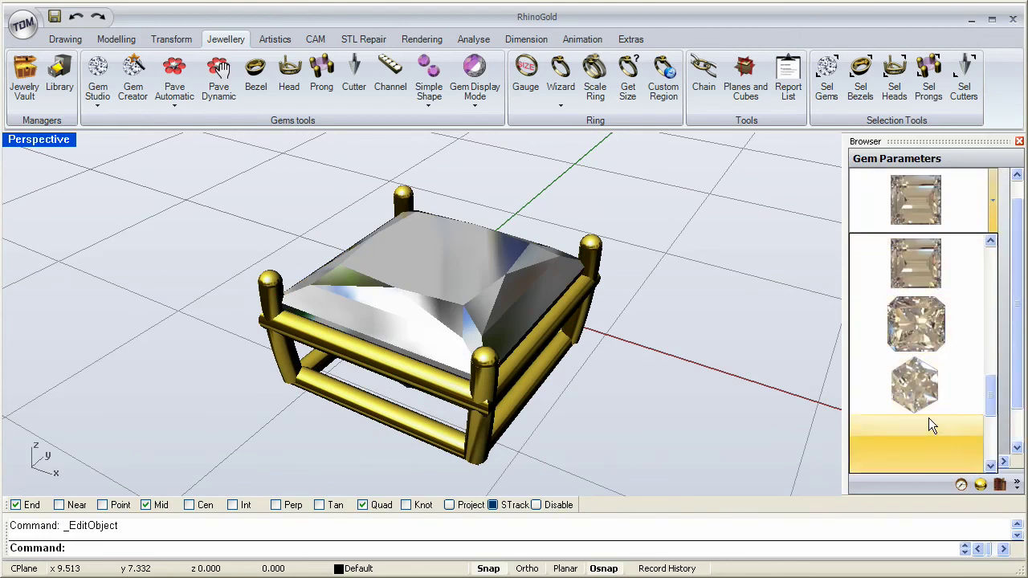
scroll(925, 417, down, 1)
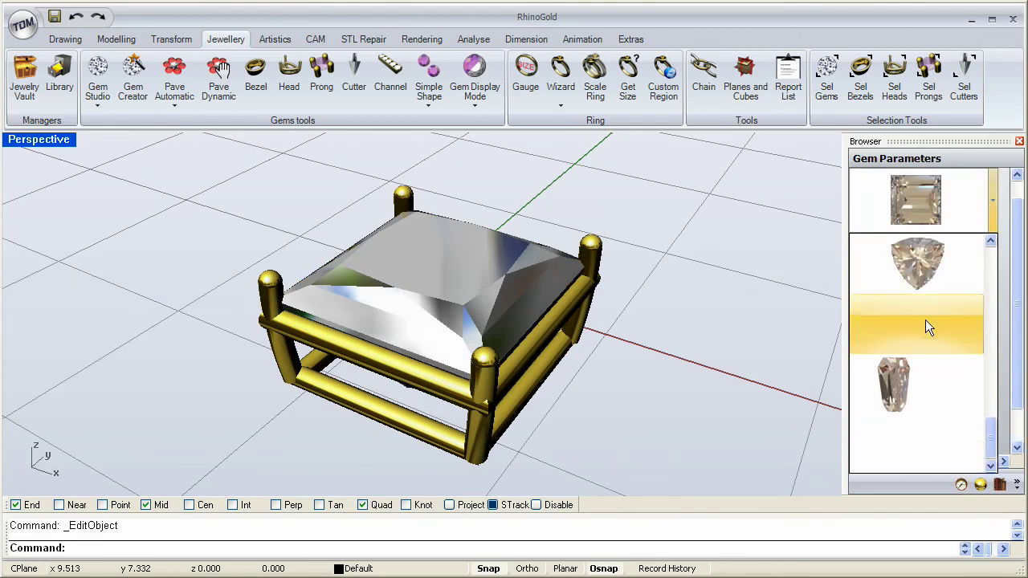
click(990, 243)
click(992, 243)
click(992, 243)
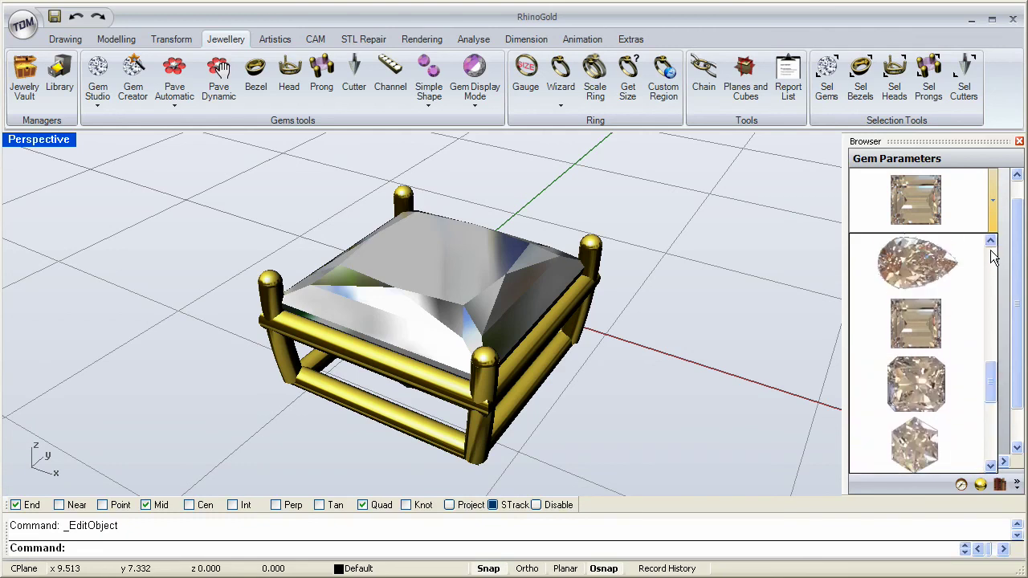
click(991, 243)
click(992, 242)
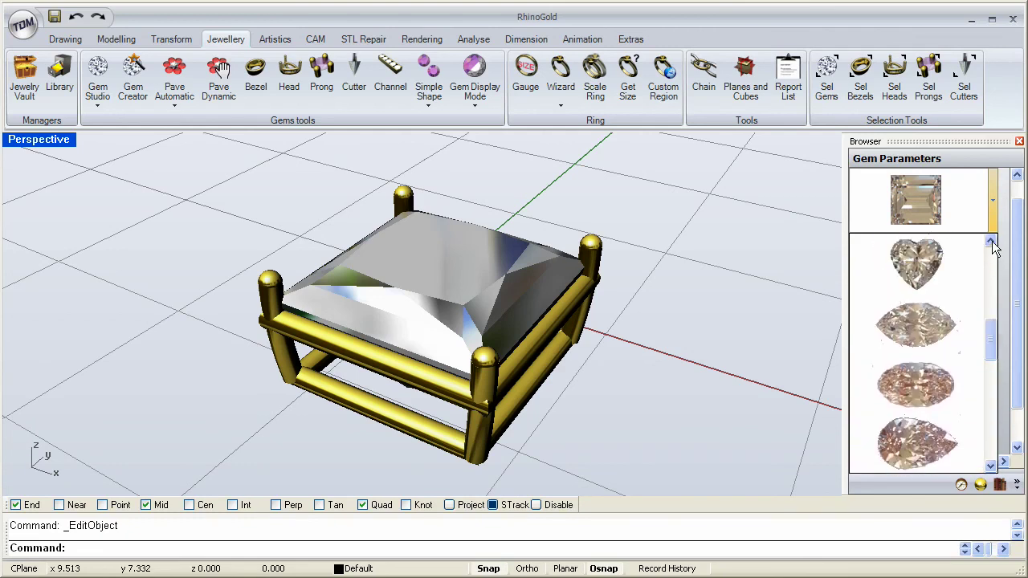
click(992, 243)
click(991, 243)
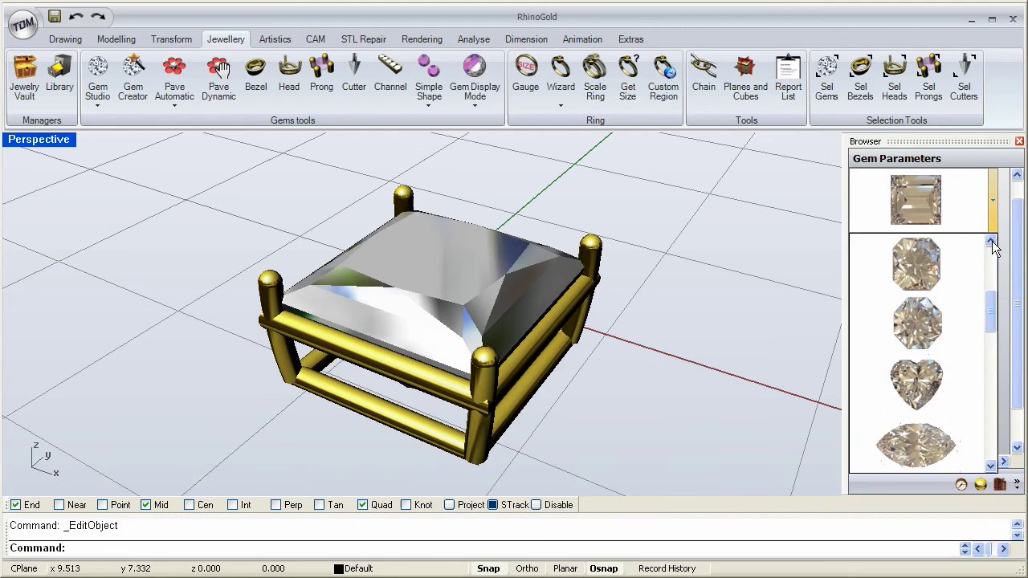
click(922, 323)
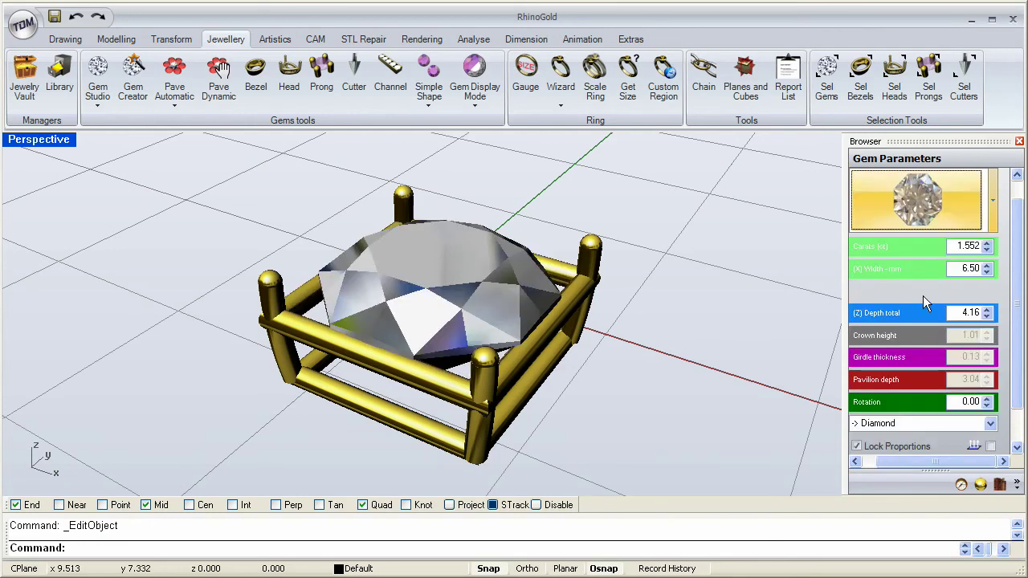
scroll(987, 447, down, 1)
click(968, 442)
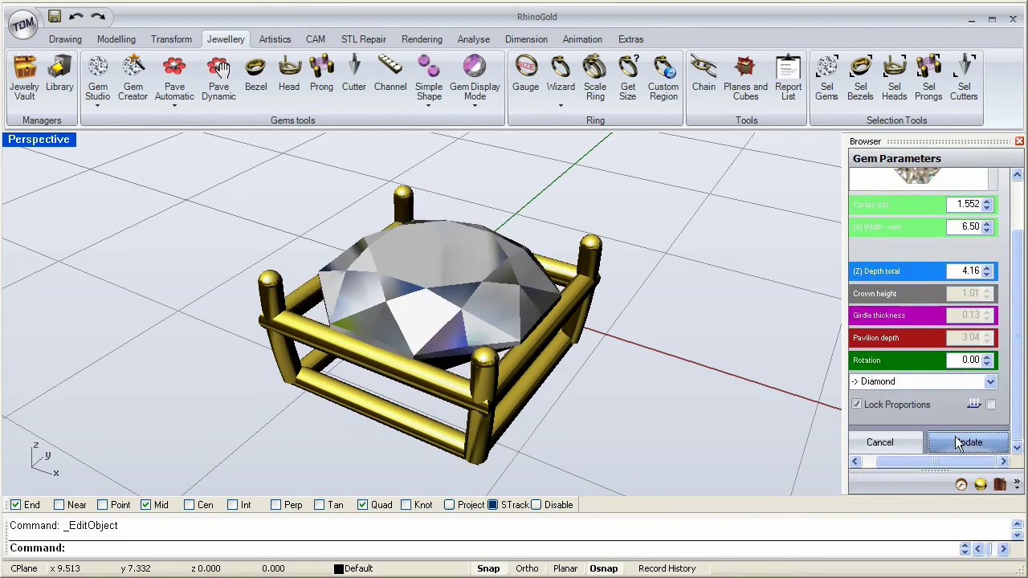